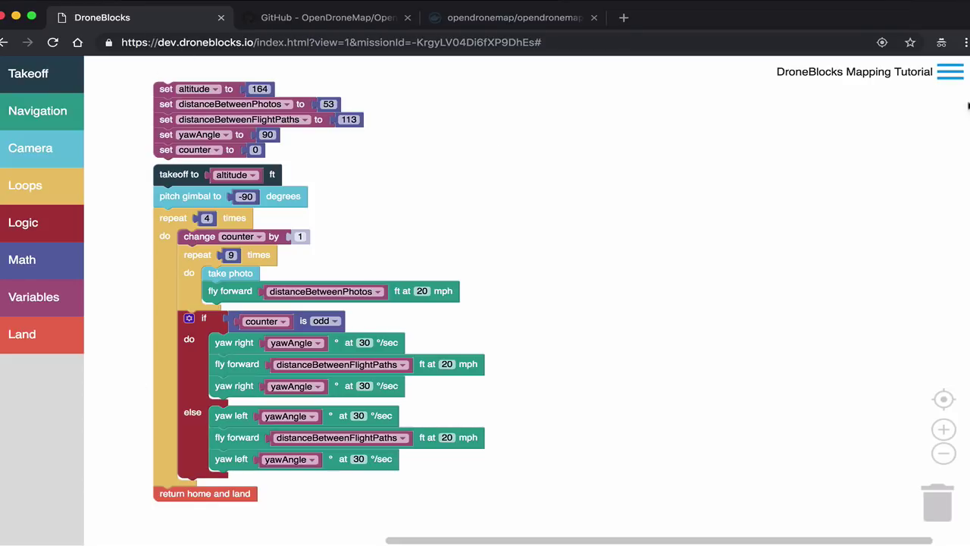
Preview the stadium mapping flight path on the map, zoomed in and centred on the waypoints
click(949, 74)
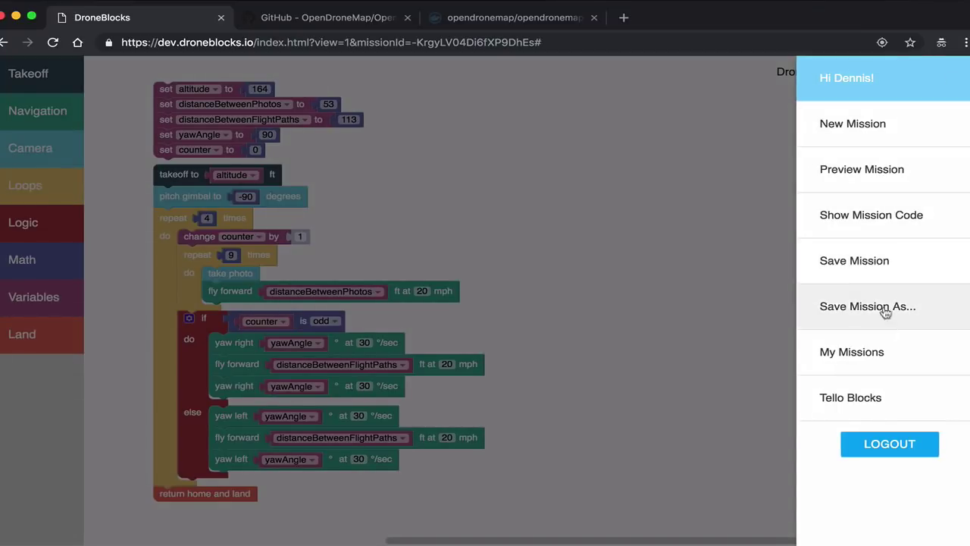
click(883, 189)
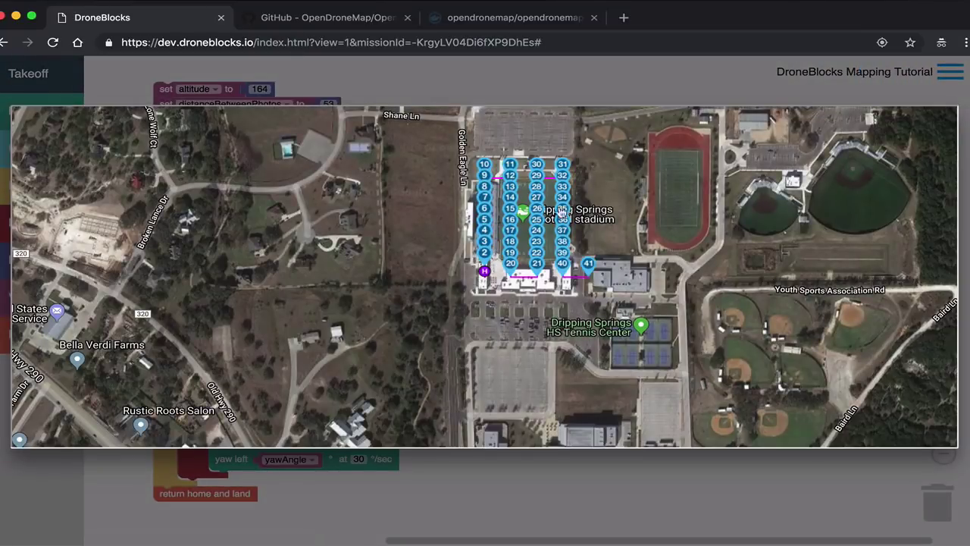
scroll(601, 229, up, 3)
scroll(601, 229, up, 2)
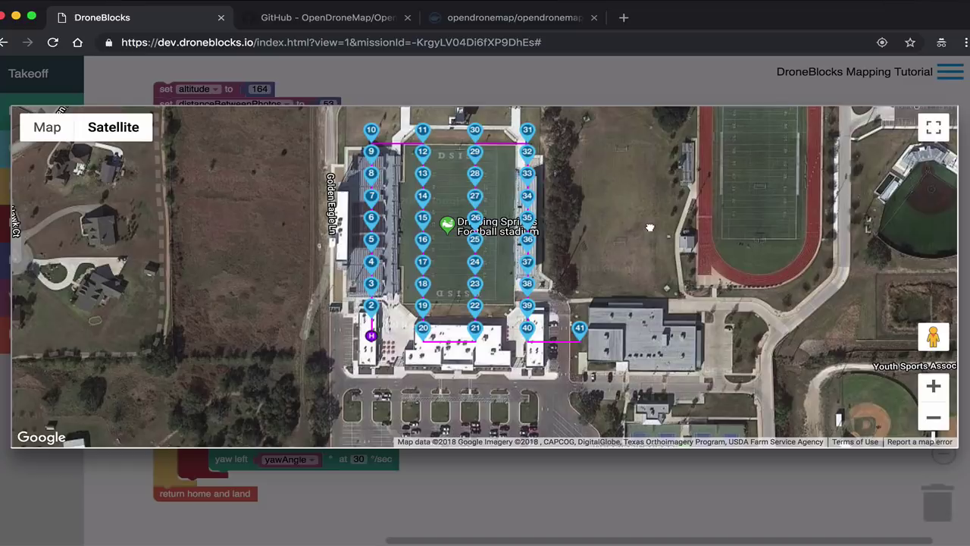
drag(654, 226, 653, 248)
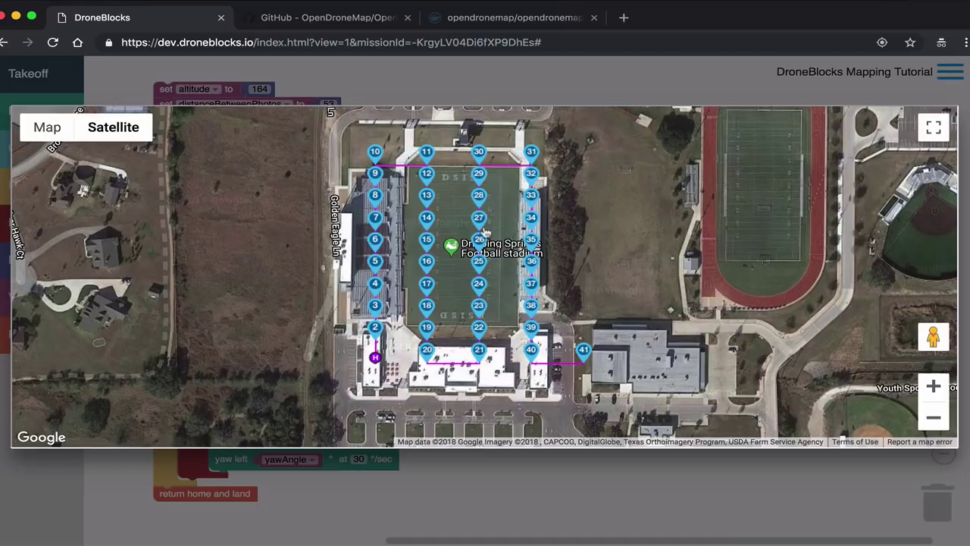
Close the preview and raise the outer loop's repeat count from 4 to 6
click(565, 99)
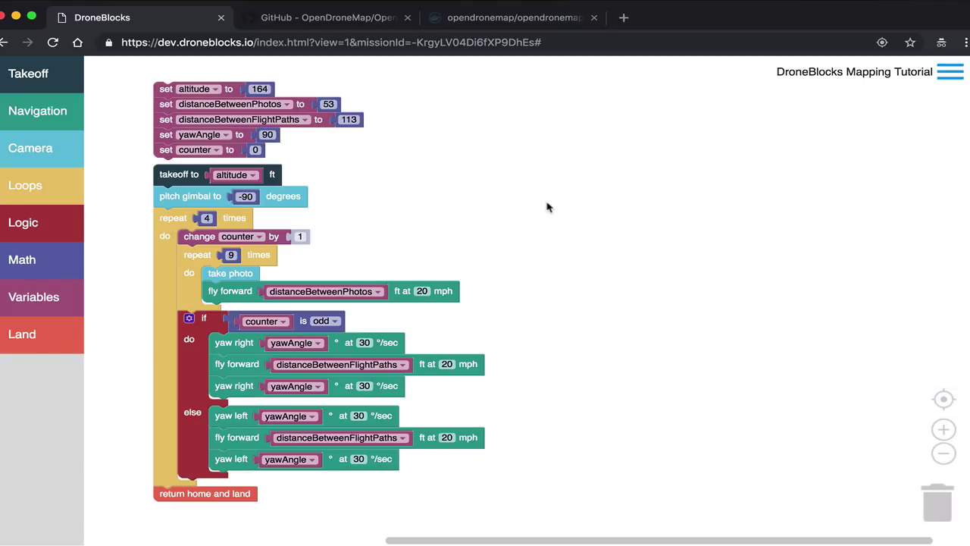
click(205, 217)
text(6)
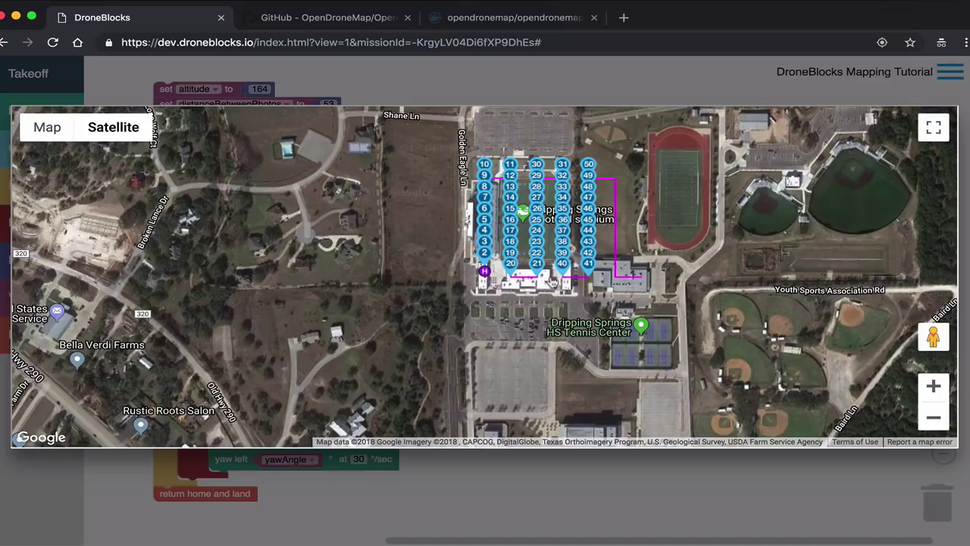
Close the updated flight preview and browse the first drone photos, from DJI_0366.JPG to DJI_0391.JPG
click(377, 79)
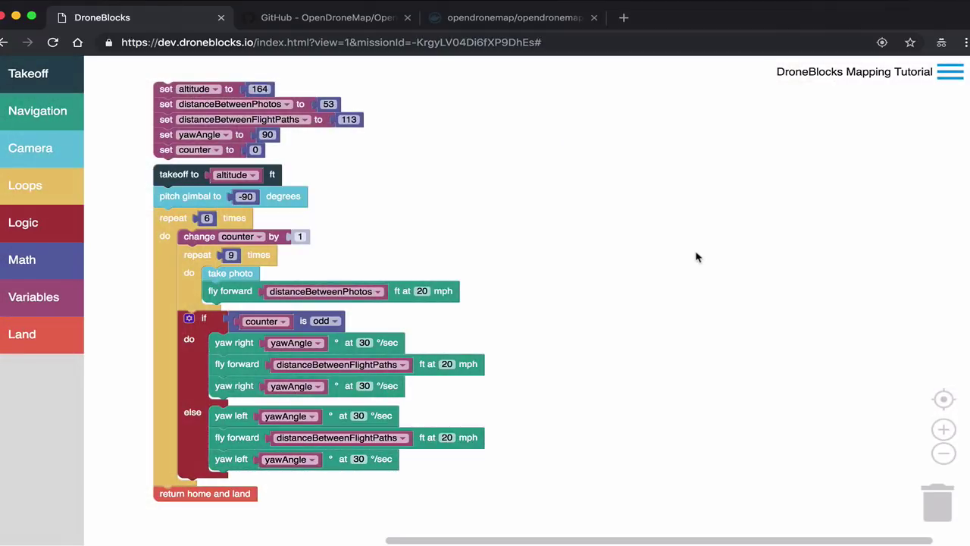
key(super+Tab)
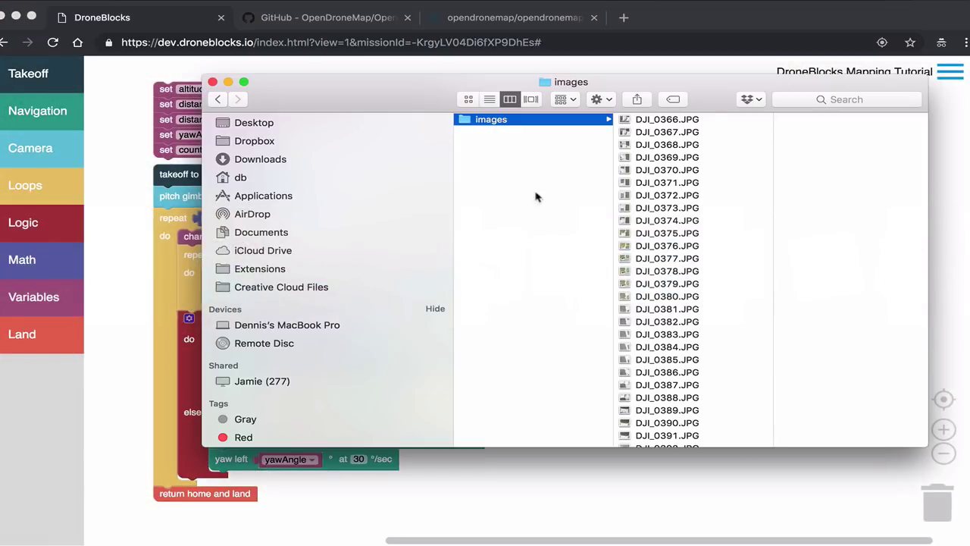
click(674, 121)
scroll(669, 258, down, 5)
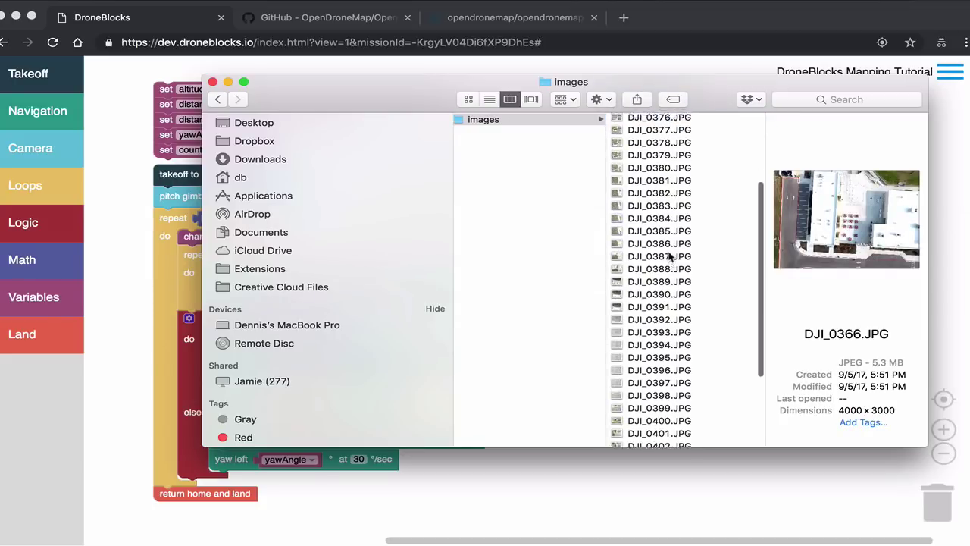
click(667, 233)
click(667, 296)
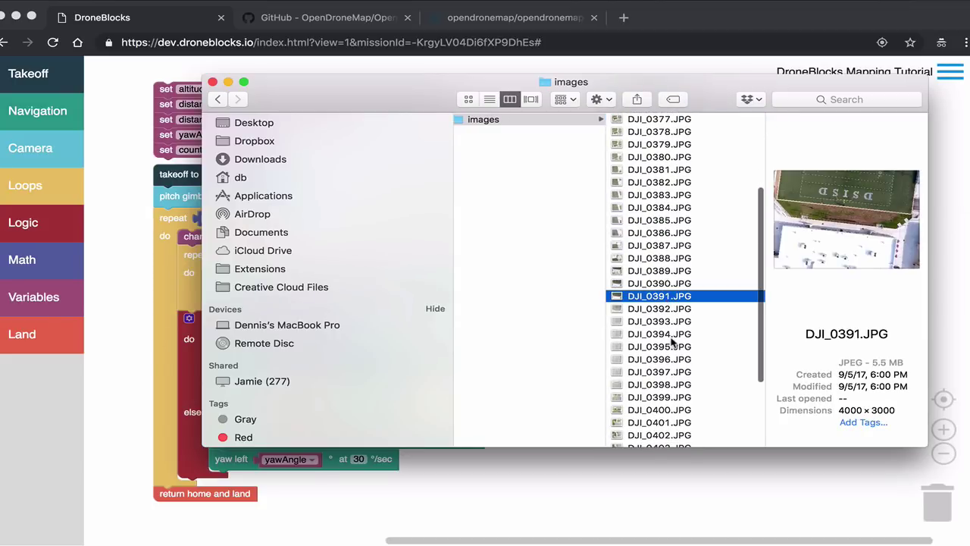
Preview the later drone photos, DJI_0394.JPG through DJI_0403.JPG, then bring up the finished orthophoto
click(674, 336)
scroll(674, 342, down, 2)
click(674, 342)
scroll(674, 342, down, 4)
click(655, 216)
click(658, 175)
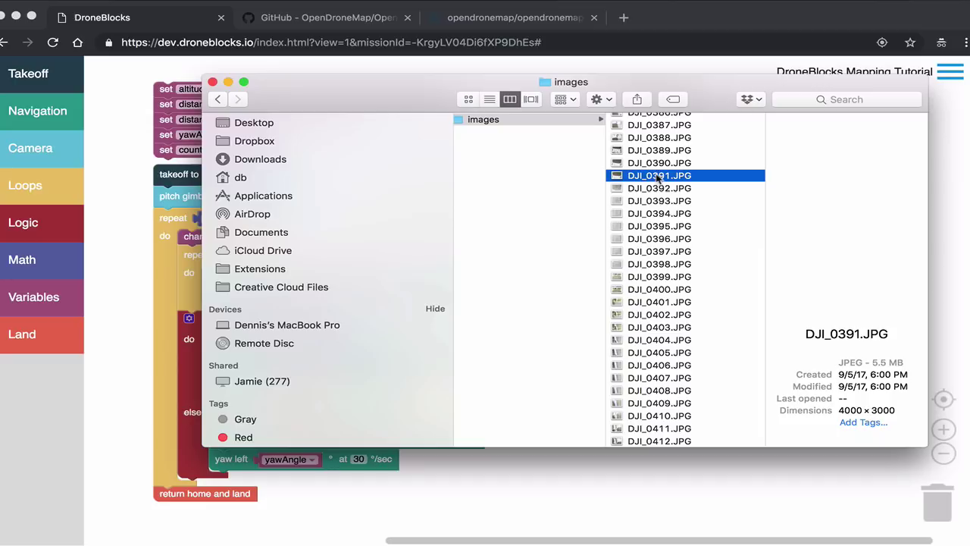
click(664, 276)
click(667, 327)
key(super+Tab)
key(super+Tab)
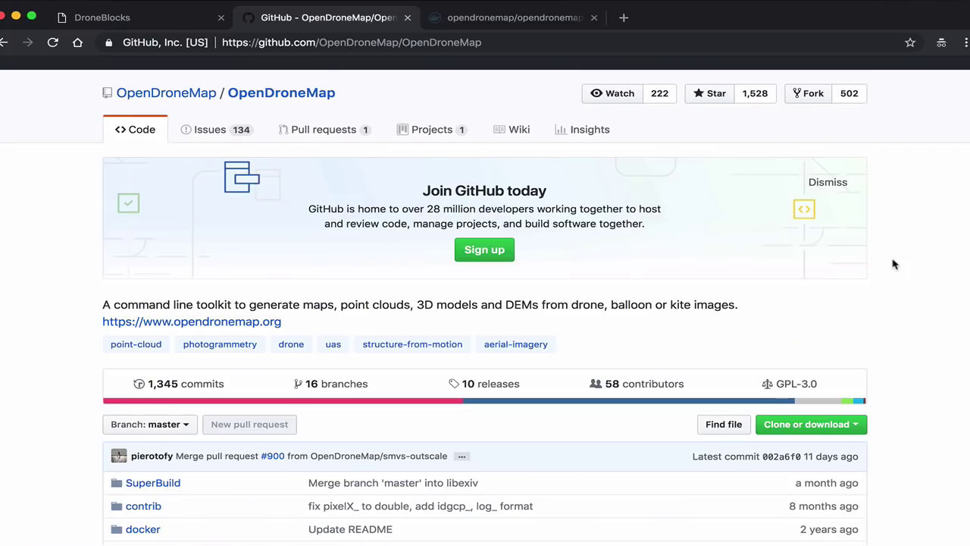
Scroll down the OpenDroneMap GitHub repository page
scroll(834, 265, down, 5)
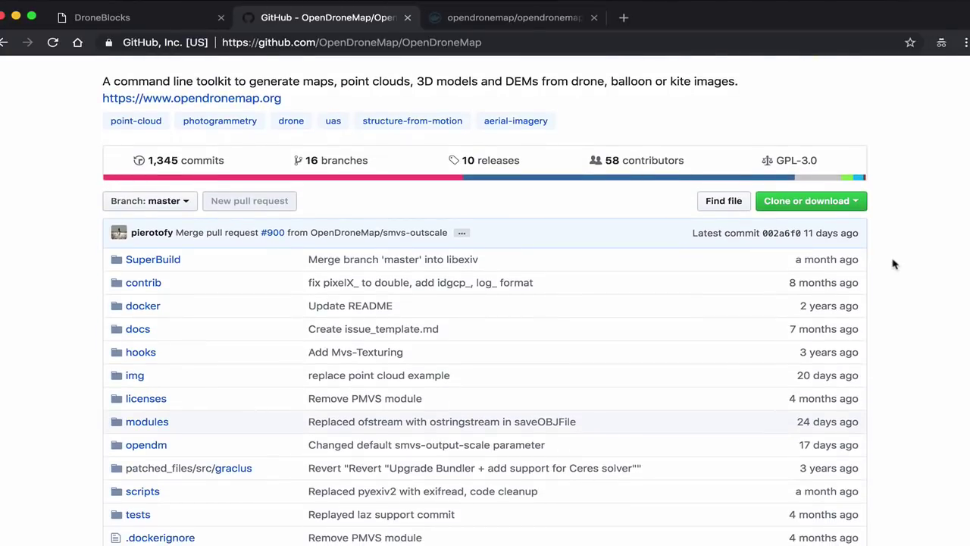
Read through the OpenDroneMap README down to the QUICKSTART Docker section
scroll(894, 264, up, 4)
scroll(894, 264, down, 1)
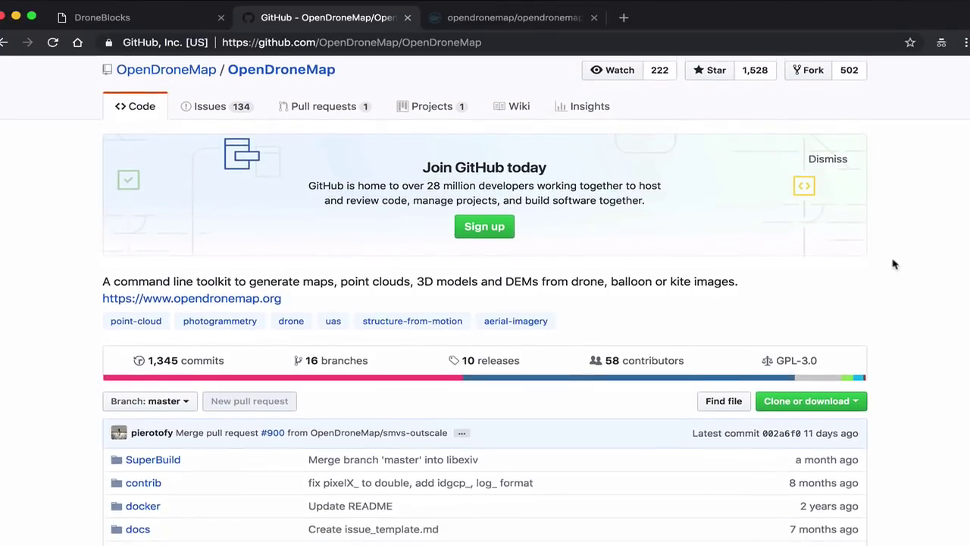
scroll(895, 264, down, 5)
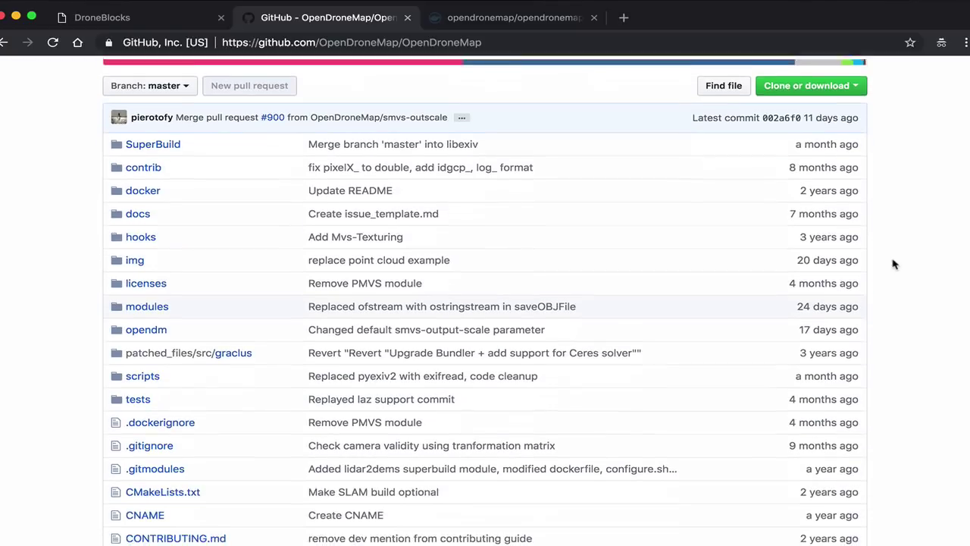
scroll(894, 263, down, 10)
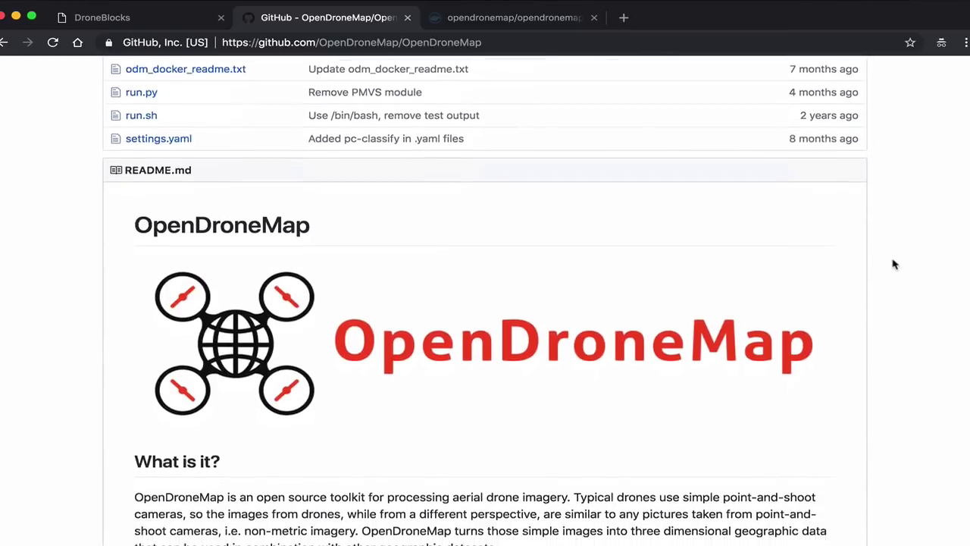
scroll(894, 264, down, 7)
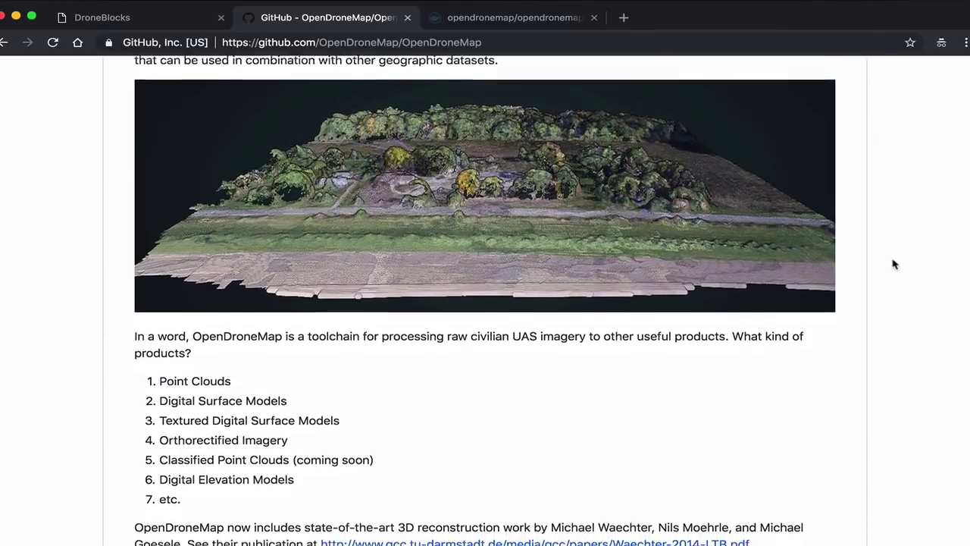
scroll(894, 263, down, 4)
scroll(895, 264, down, 3)
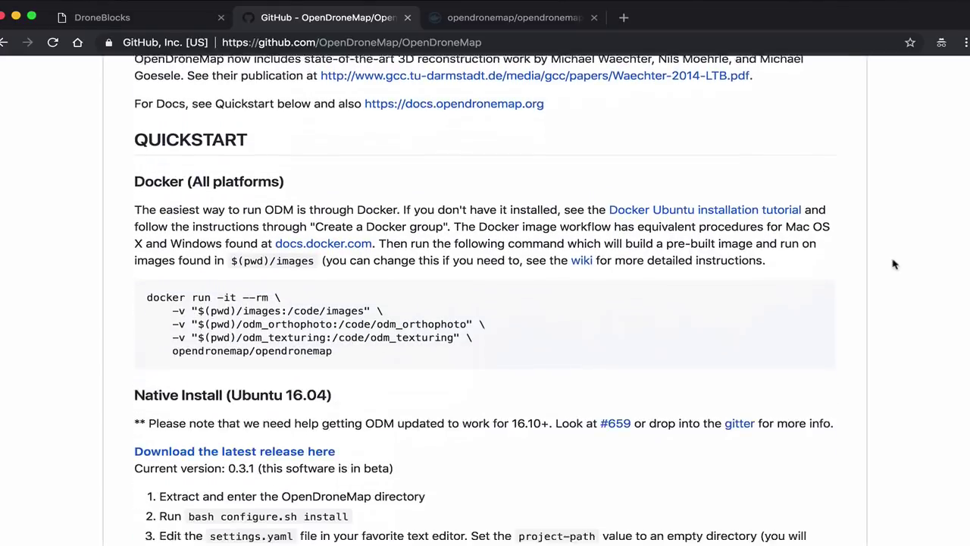
scroll(895, 264, down, 7)
scroll(894, 264, up, 4)
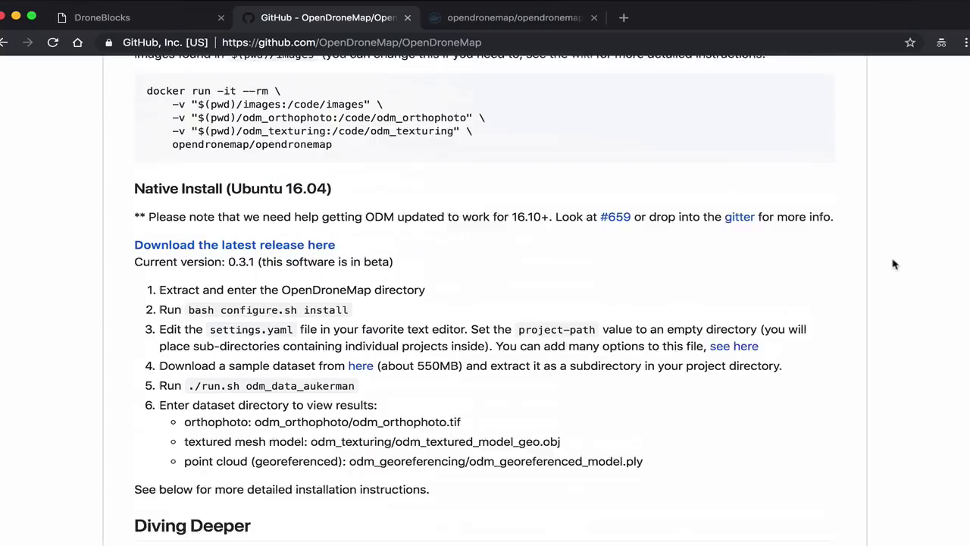
scroll(895, 264, up, 3)
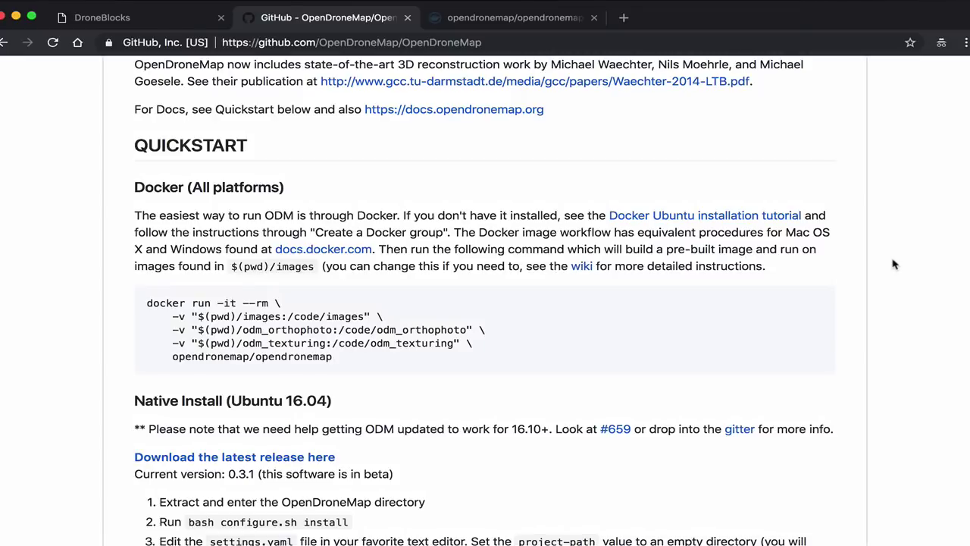
scroll(895, 202, up, 1)
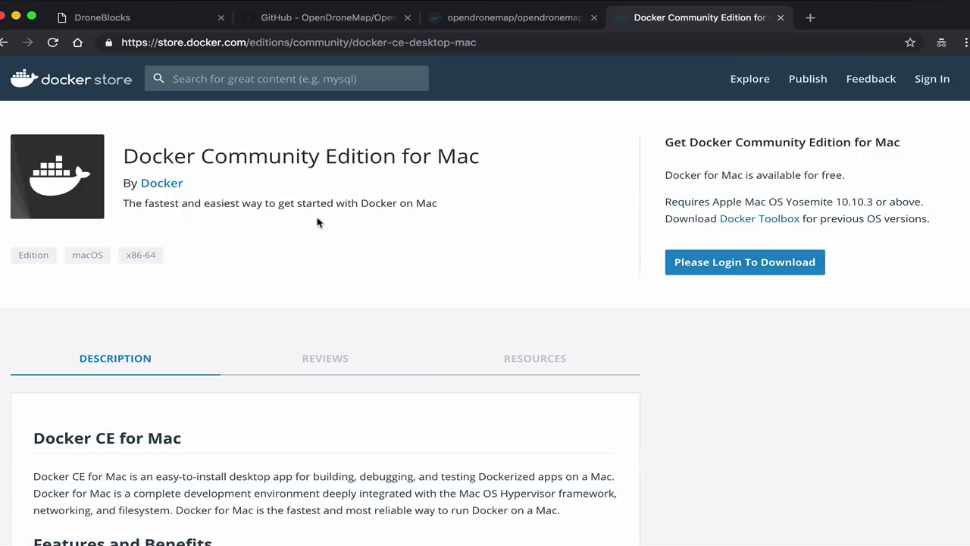
Look over the Docker Community Edition for Mac store page
scroll(309, 224, down, 1)
scroll(310, 224, up, 1)
scroll(286, 229, up, 1)
scroll(318, 231, down, 1)
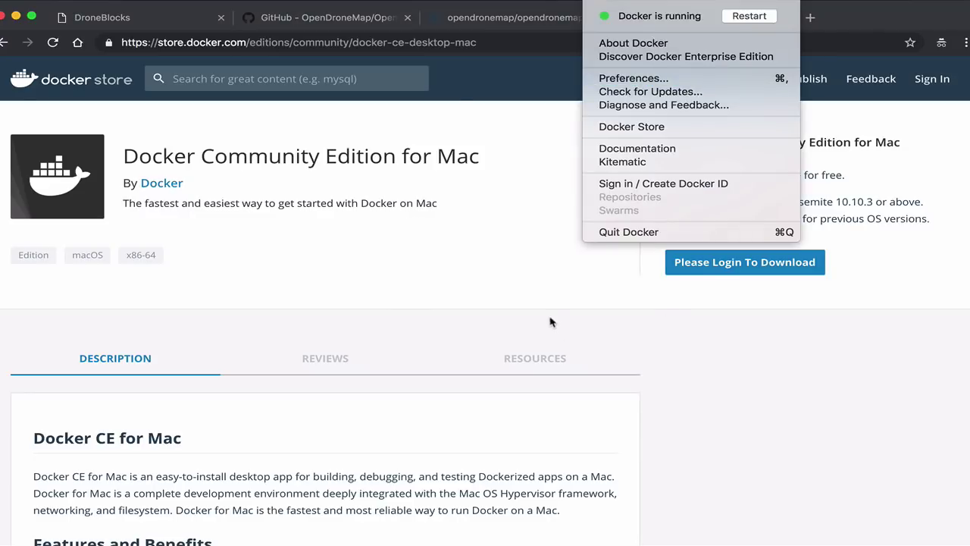
Dismiss the Docker status panel and return to the OpenDroneMap GitHub Quickstart
click(541, 297)
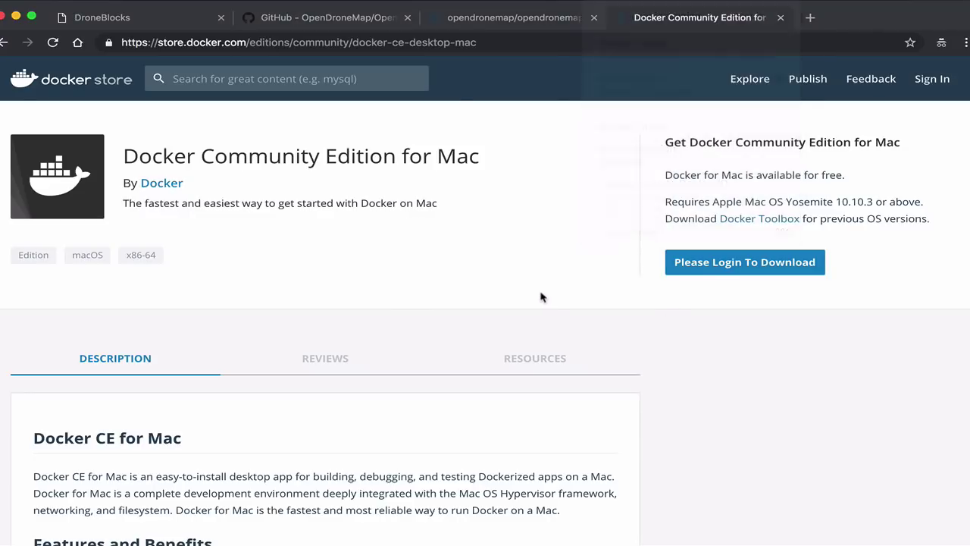
click(329, 17)
scroll(472, 240, down, 2)
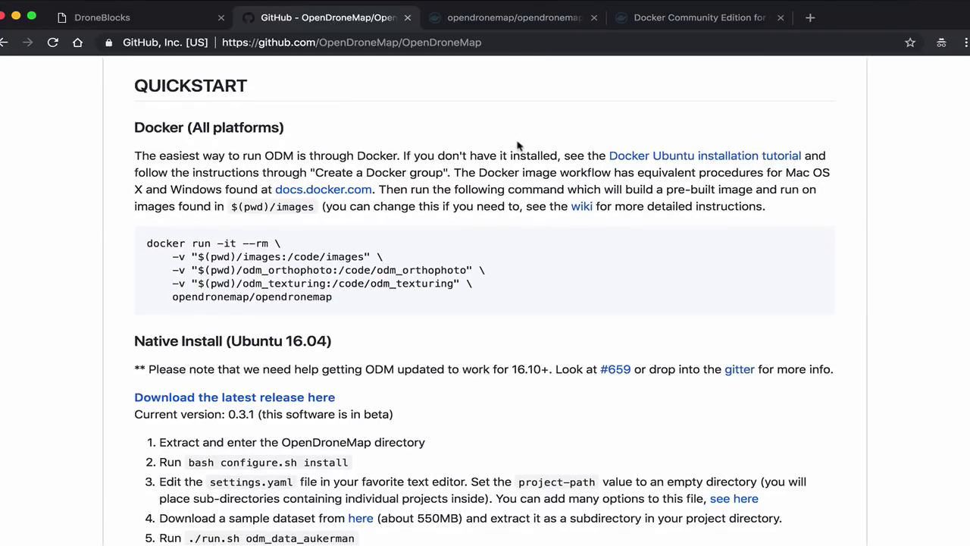
Scroll to the docker run command's folder mappings, then bring up the images folder in Finder
scroll(554, 160, down, 1)
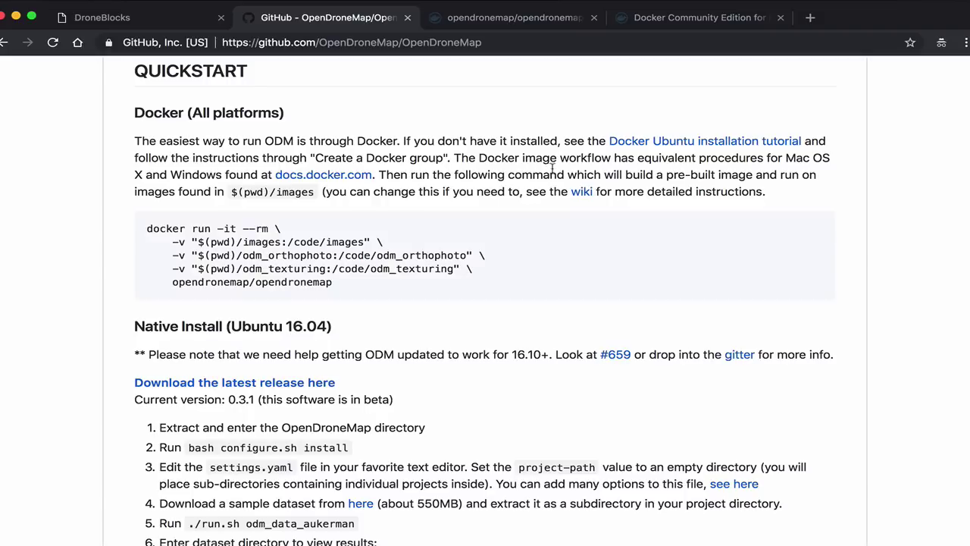
scroll(552, 182, down, 1)
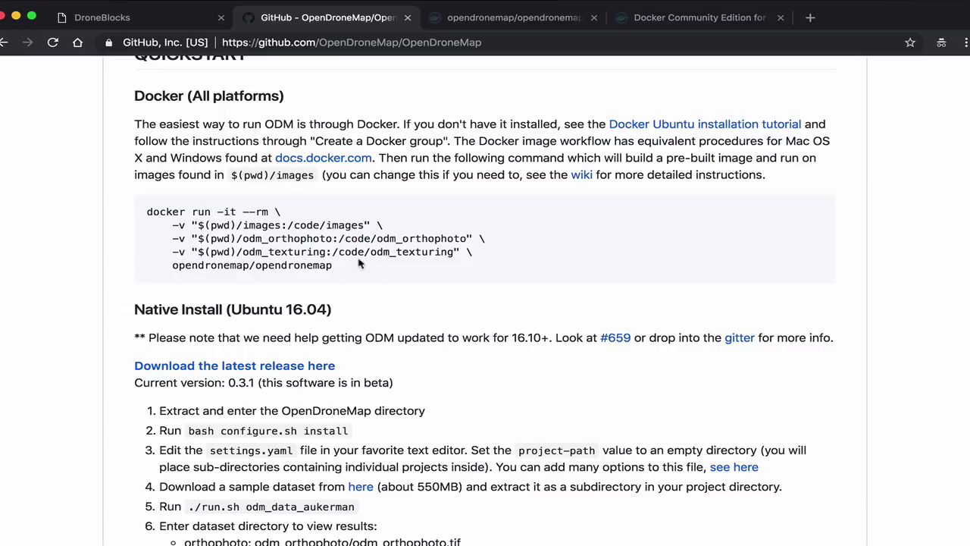
scroll(372, 287, down, 1)
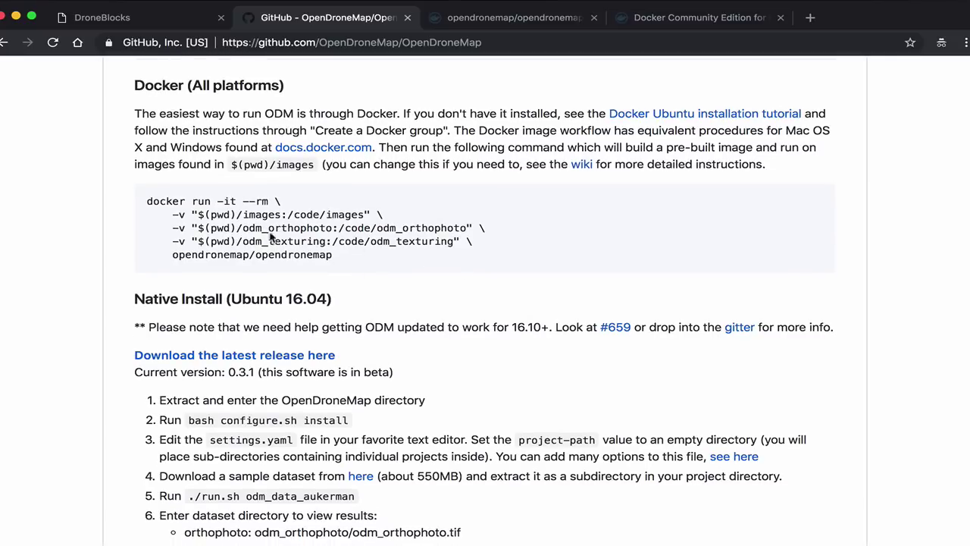
key(super+Tab)
key(super+Tab)
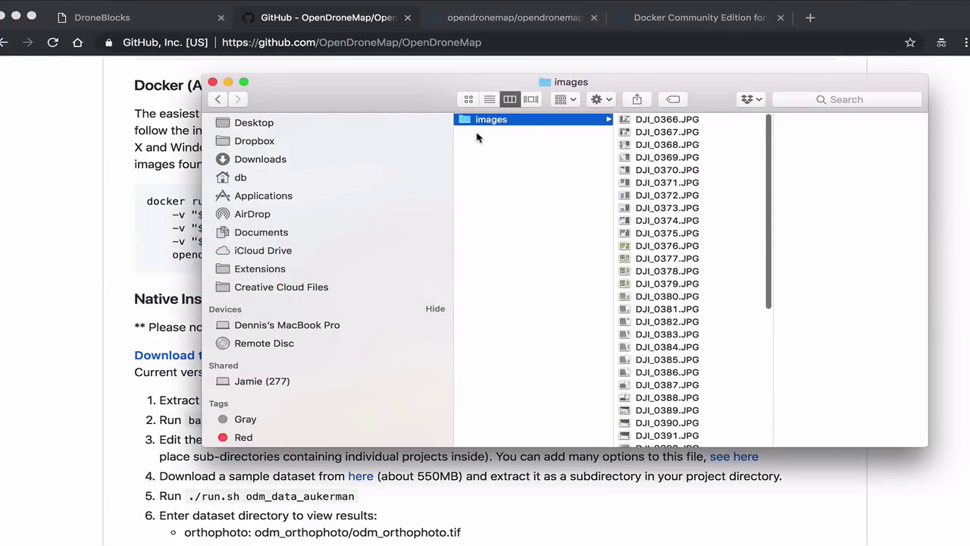
Show the _open_dronemap_test folder contents and pick out the odm_orthophoto and odm_texturing output names in the README
click(481, 138)
click(168, 247)
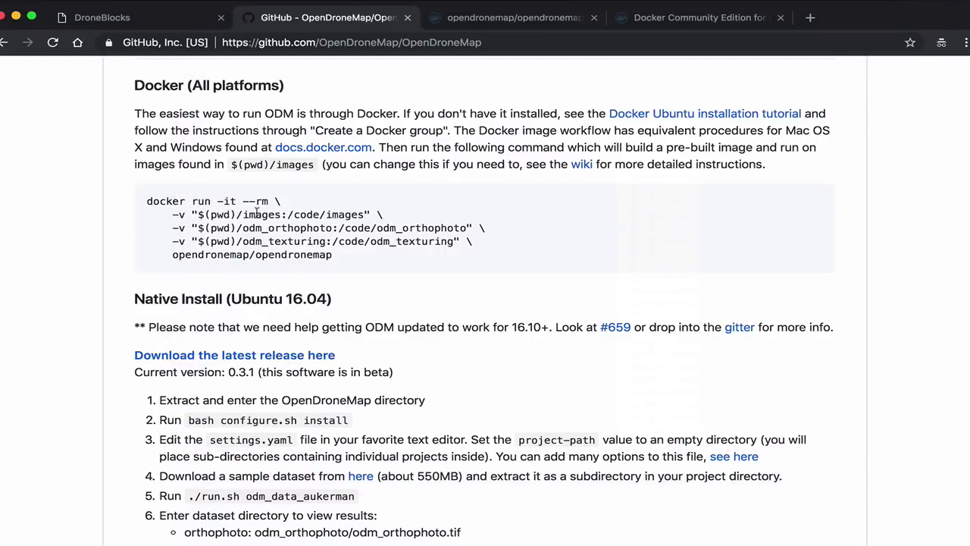
double_click(307, 227)
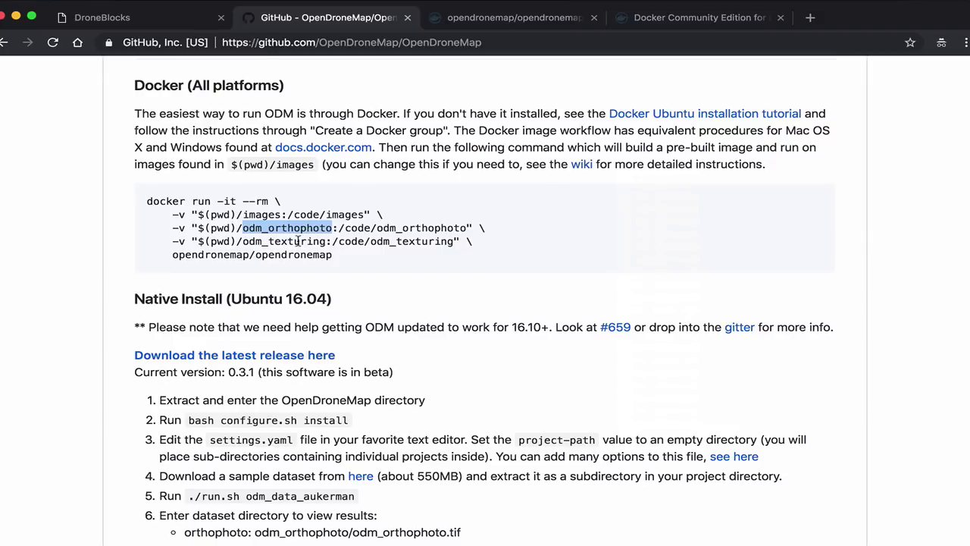
double_click(298, 241)
key(super+Tab)
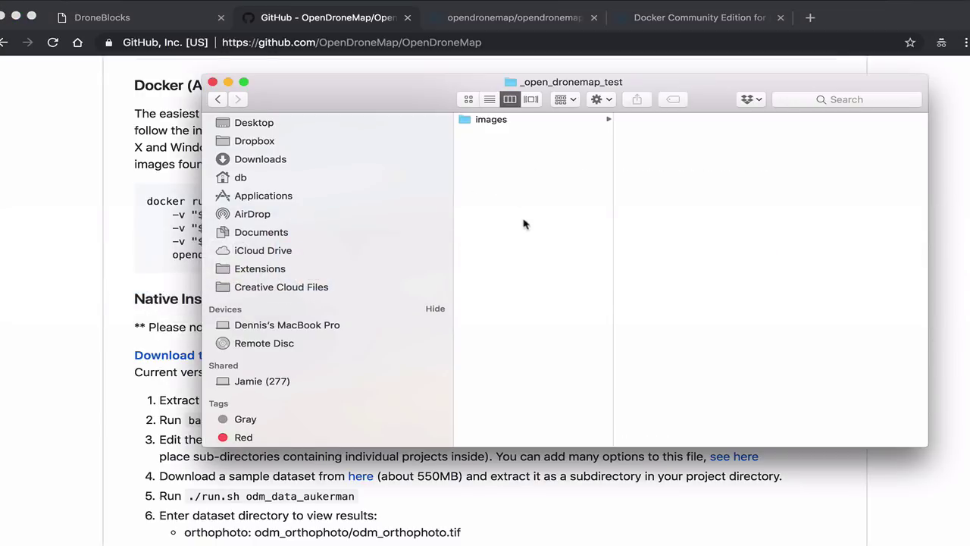
Change into ~/Downloads/_open_dronemap_test and list its contents
key(super+Tab)
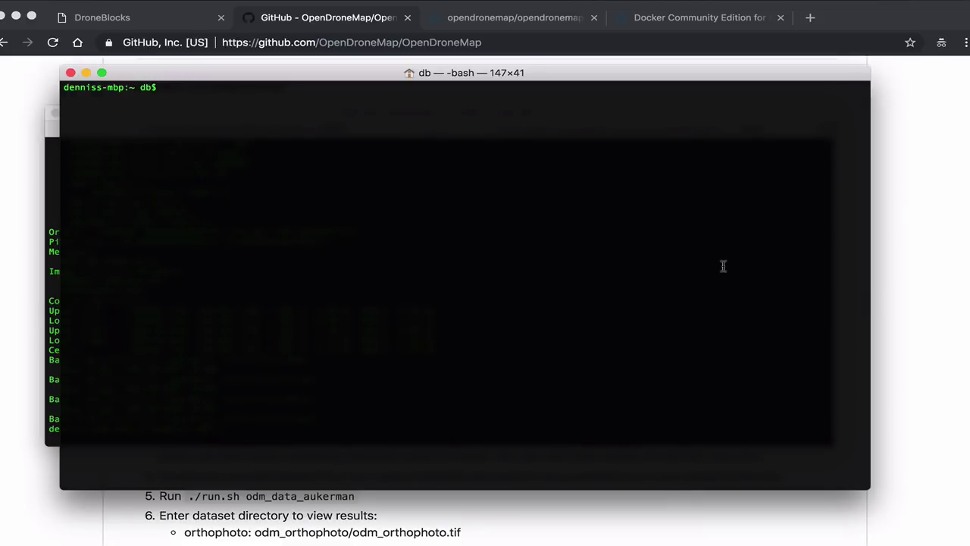
text(cd ~/Downloads/_o)
text(d)
text(m)
key(BackSpace)
key(BackSpace)
key(BackSpace)
text(ope)
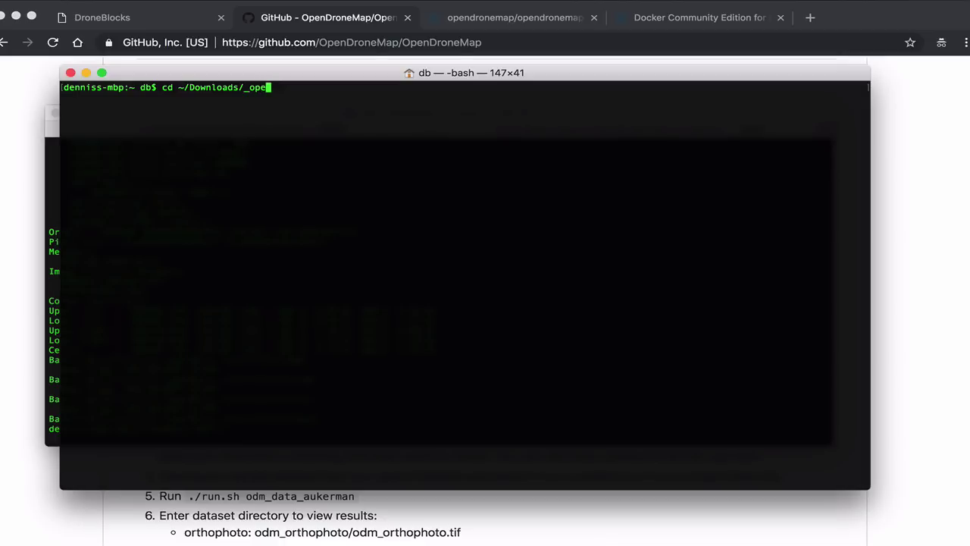
key(Tab)
key(Return)
key(Return)
text(ls)
key(Return)
List the DJI photos in images, check docker's commands, and paste the OpenDroneMap docker run command
text(ls images)
key(Return)
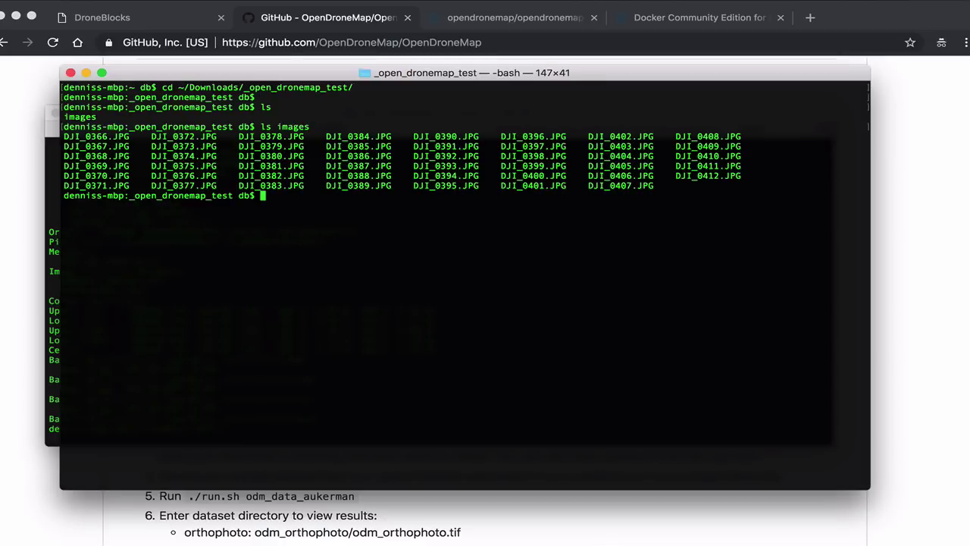
text(docker)
key(Return)
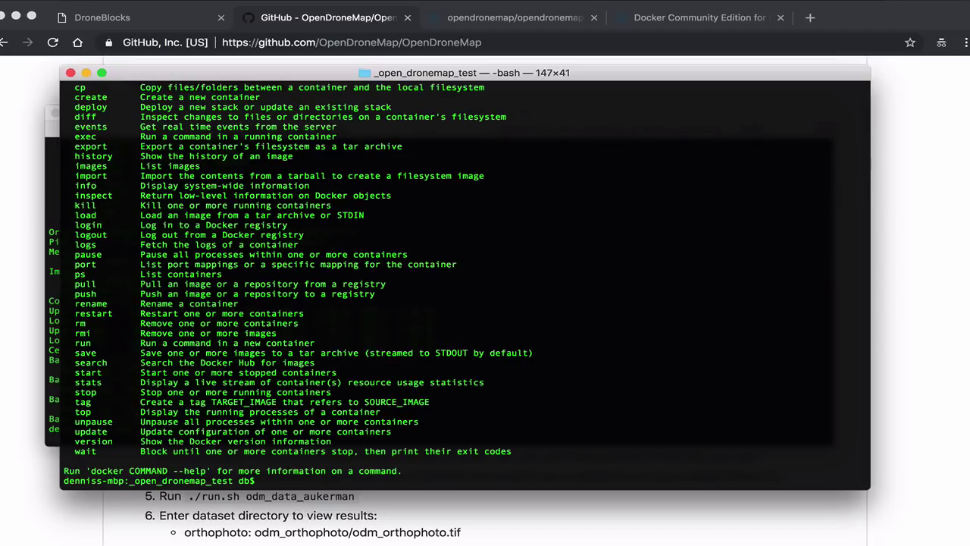
key(super+k)
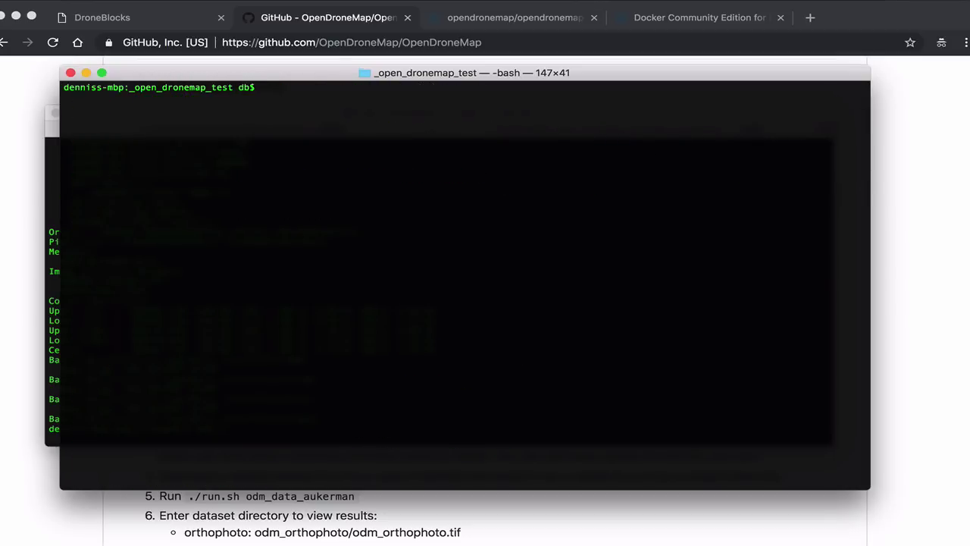
text(docker run -it --rm -v "$(pwd)/images:/code/images" -v "$(pwd)/odm_orthophoto:/code/odm_orthophoto" -v "$(pwd)/odm_texturing:/code/odm_texturing" opendronemap/opendronemap)
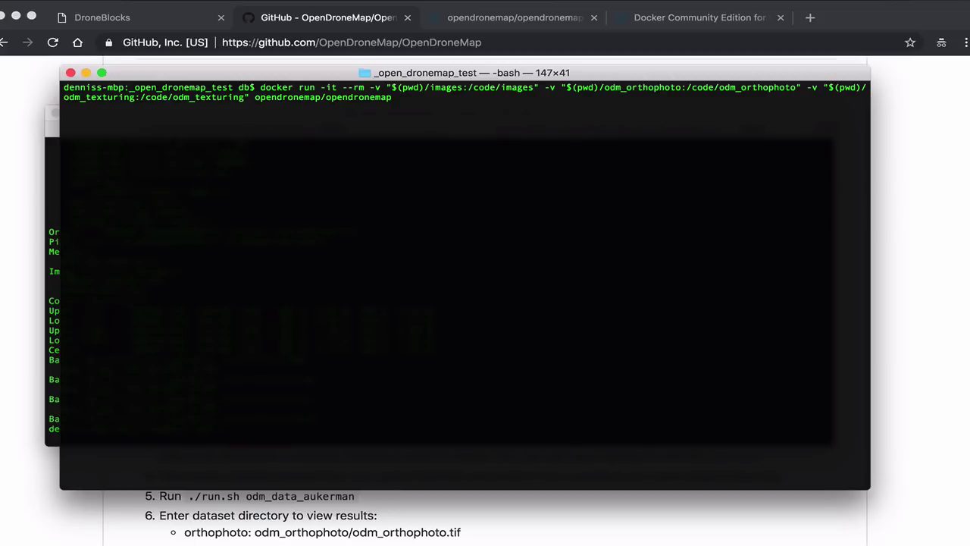
drag(617, 76, 623, 80)
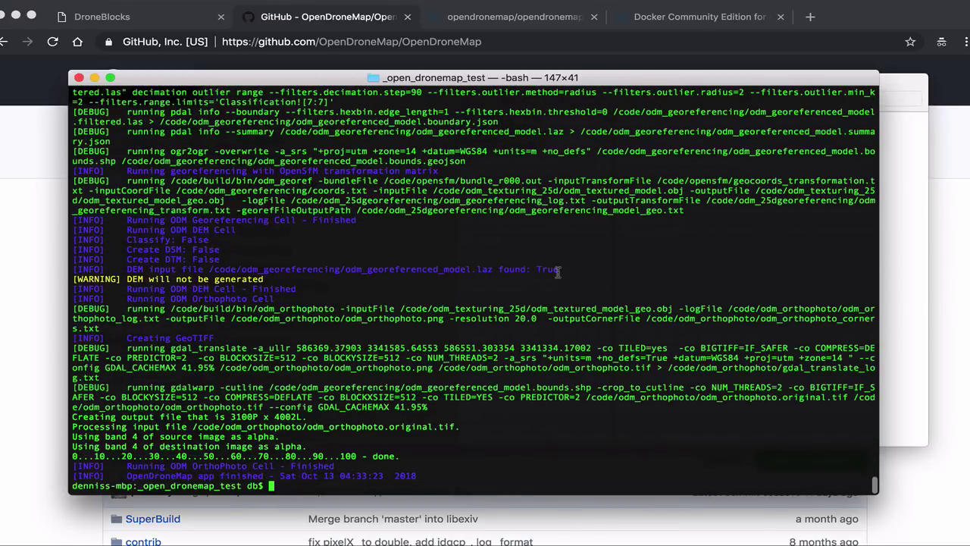
Check the OpenDroneMap processing log through to 'OpenDroneMap app finished', then bring up Finder
scroll(563, 299, up, 3)
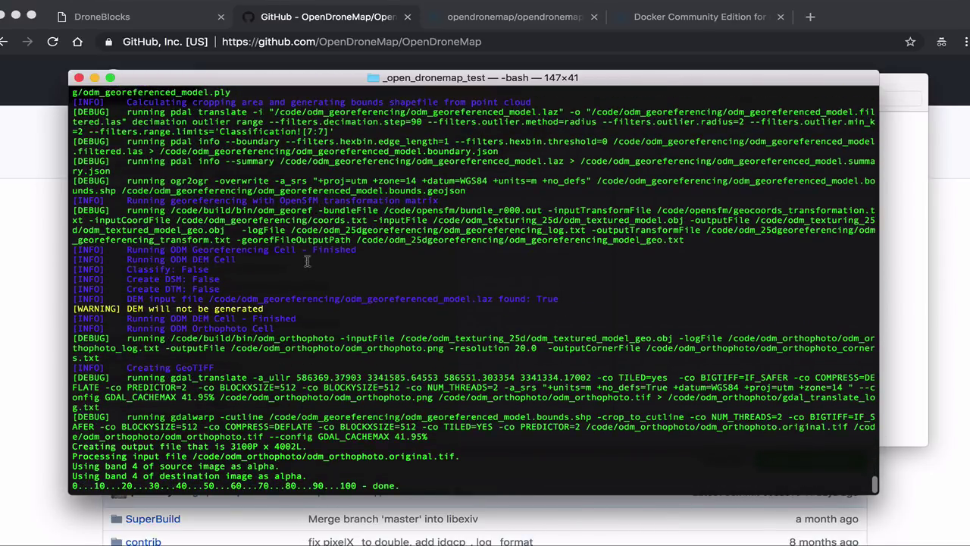
scroll(307, 261, down, 3)
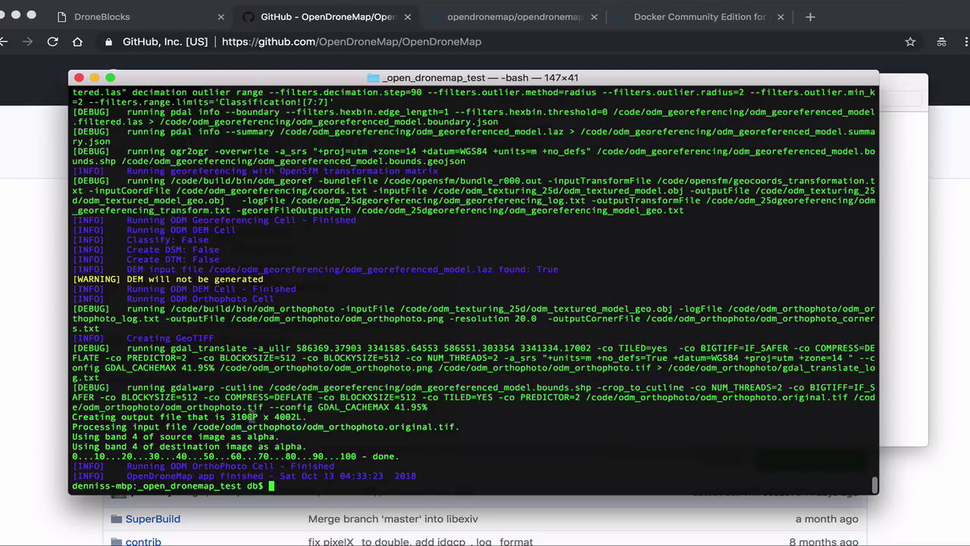
key(super+Tab)
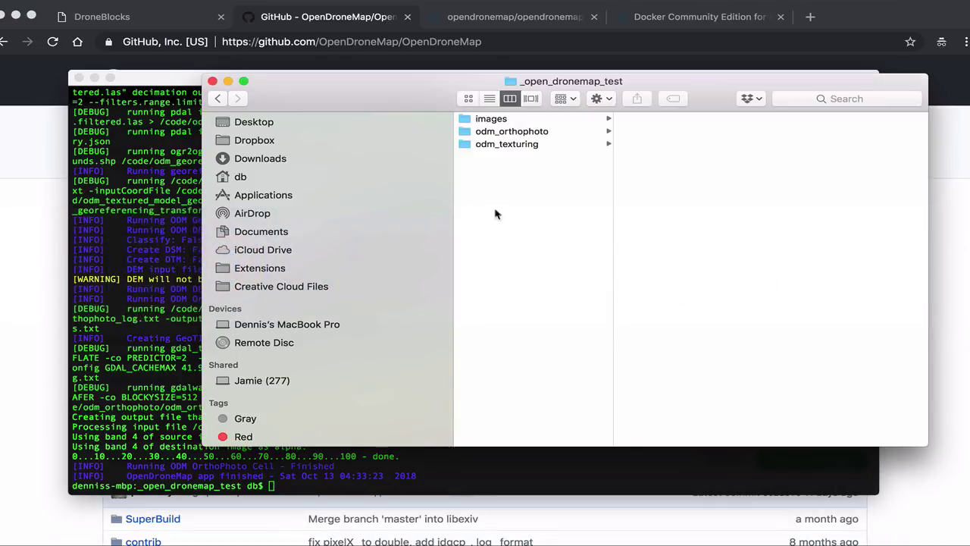
Browse the odm_orthophoto and odm_texturing folders and open the 3100×4002 odm_orthophoto.tif
click(529, 134)
click(528, 145)
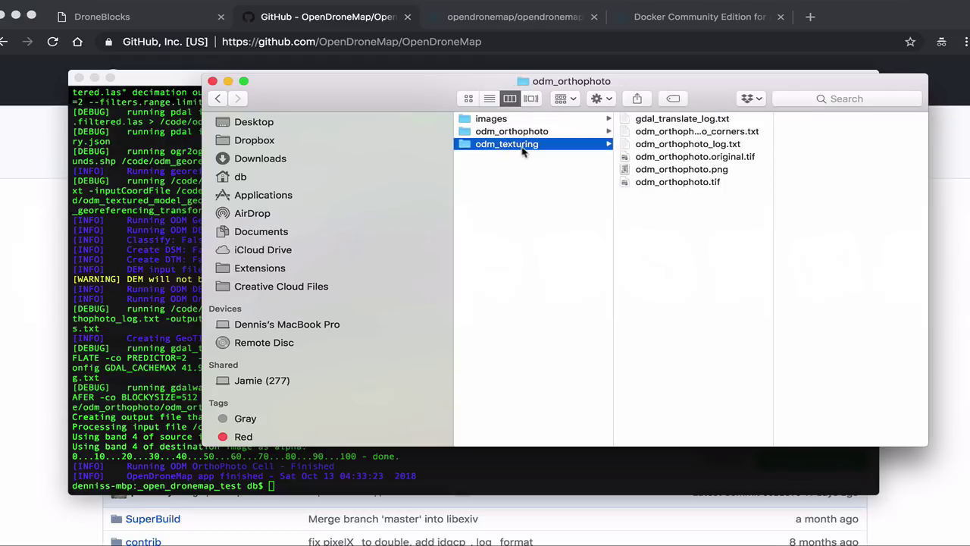
click(534, 133)
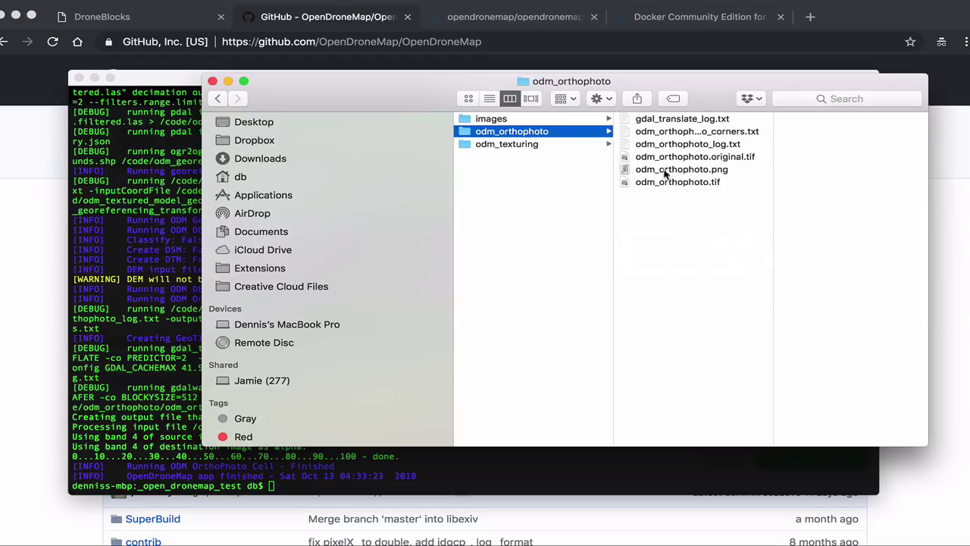
click(669, 183)
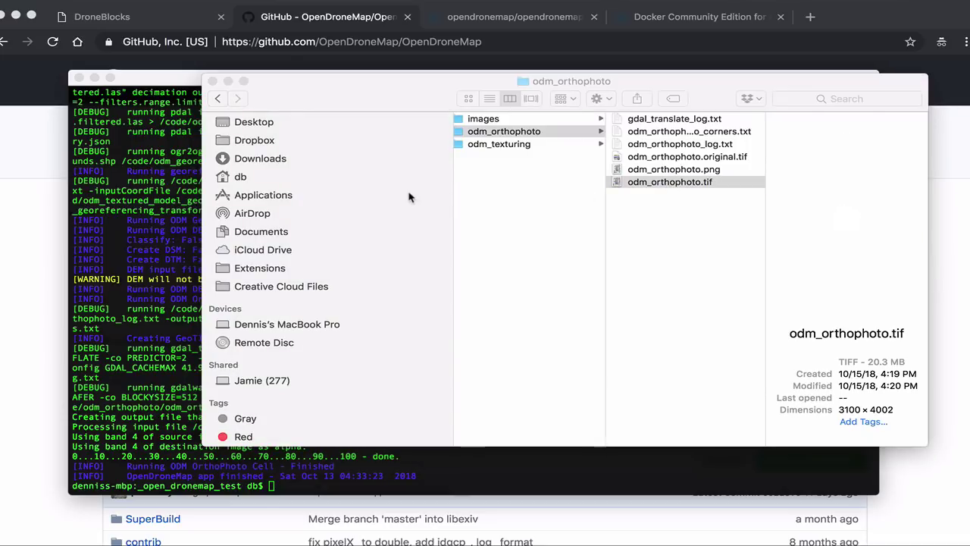
Zoom and pan across the orthophoto's field and stands in Preview, then bring Finder forward
scroll(224, 231, up, 5)
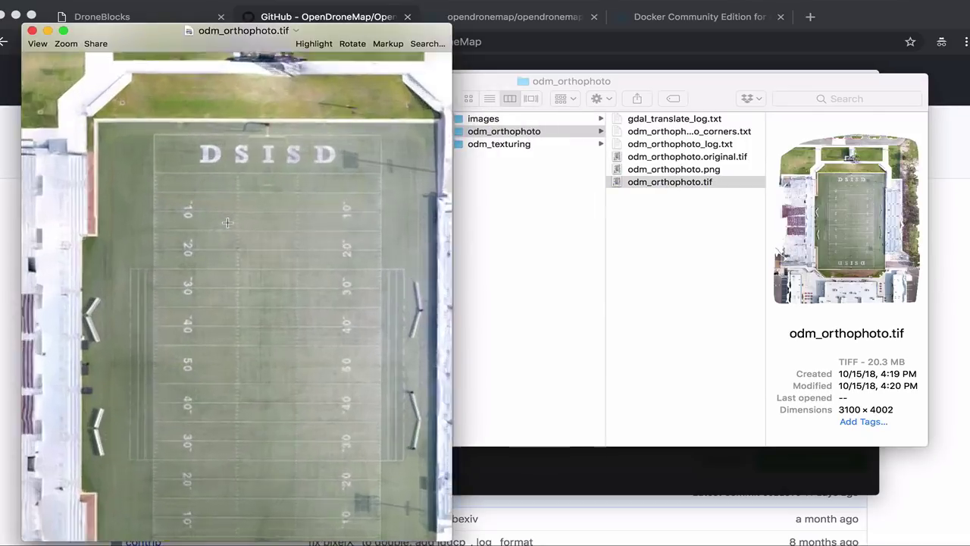
scroll(218, 206, up, 5)
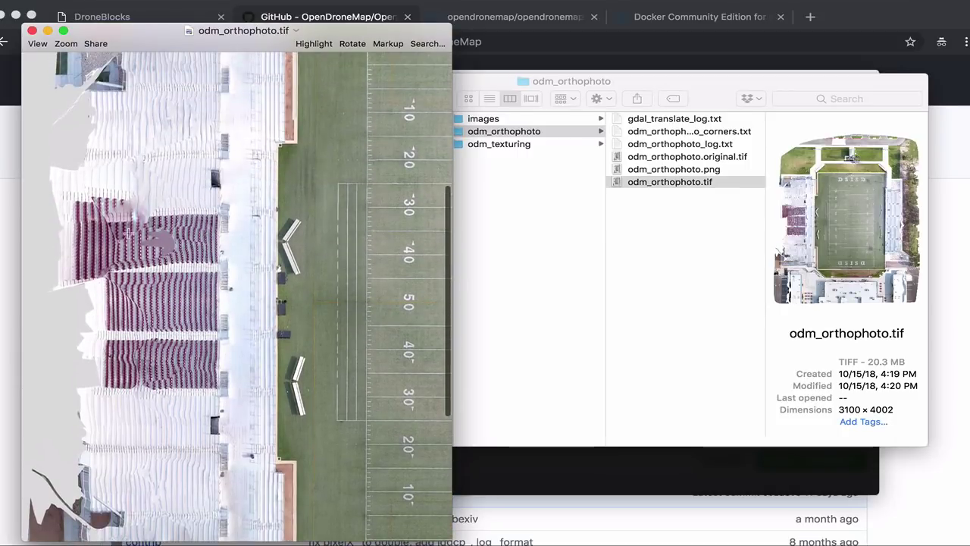
scroll(157, 288, up, 10)
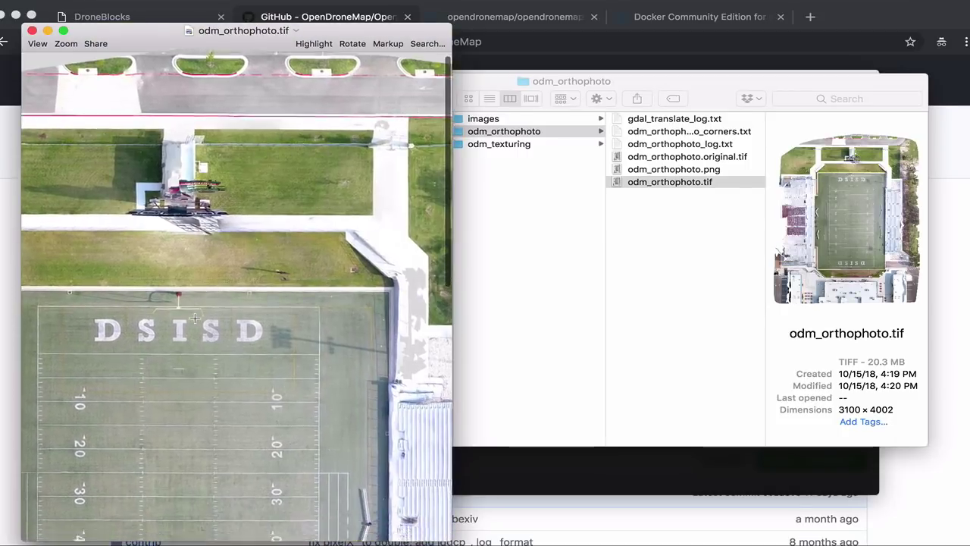
scroll(194, 319, down, 10)
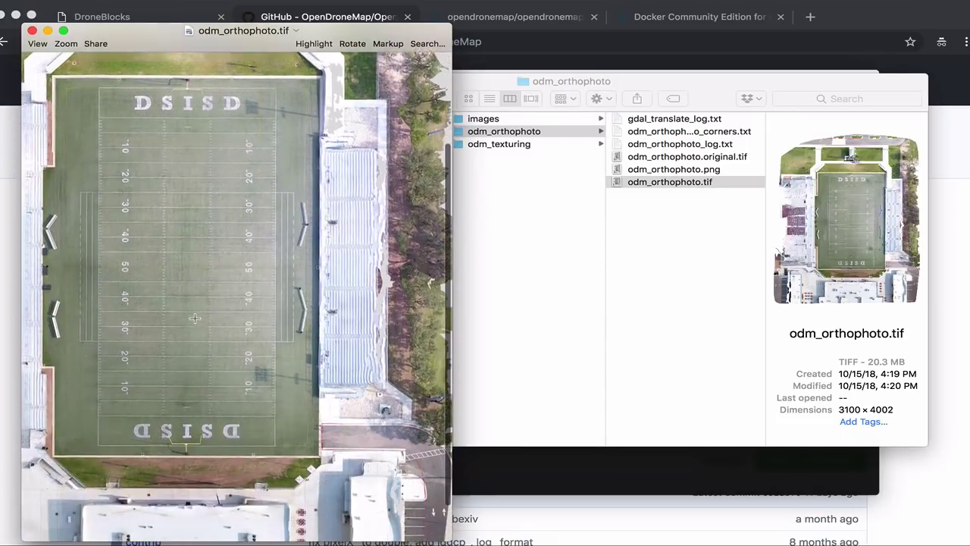
scroll(195, 319, up, 2)
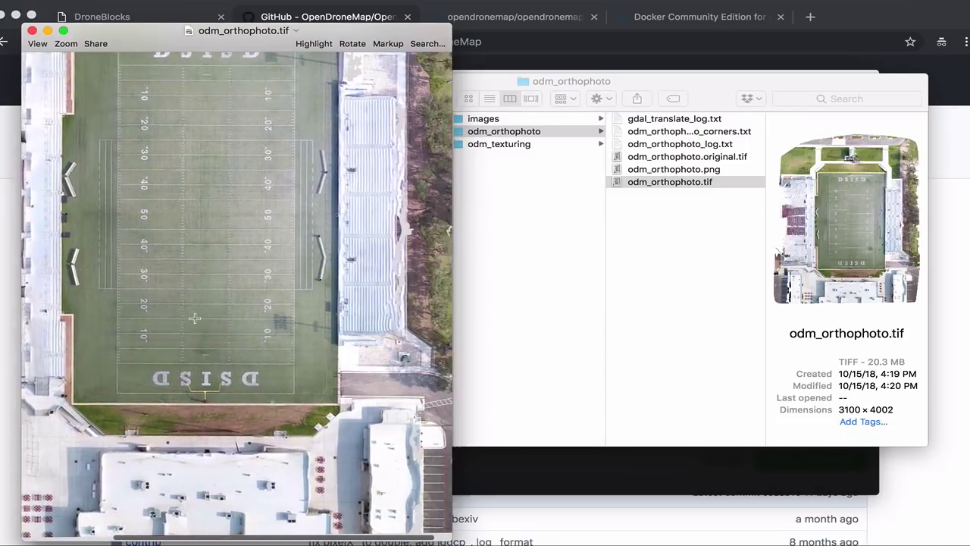
scroll(195, 319, up, 10)
scroll(195, 318, left, 3)
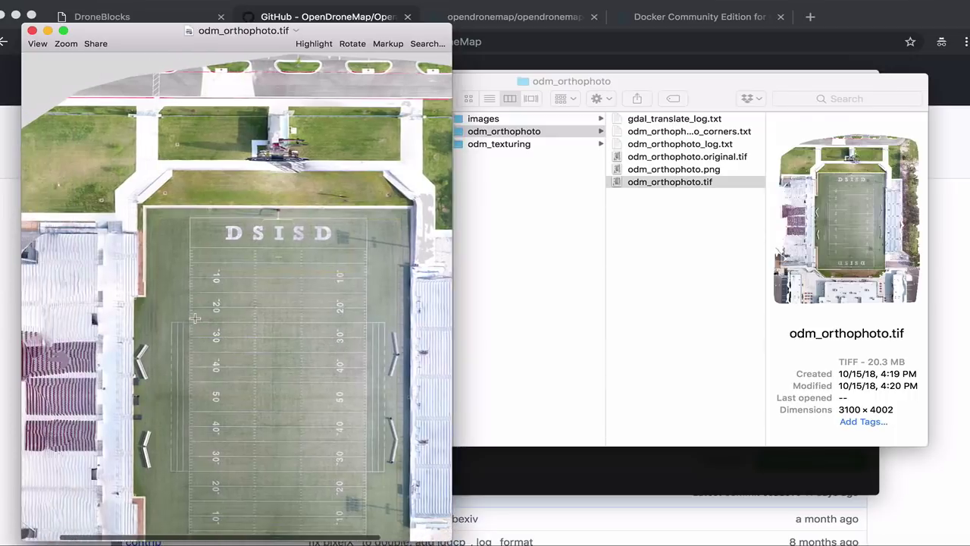
scroll(195, 318, down, 5)
scroll(195, 319, right, 5)
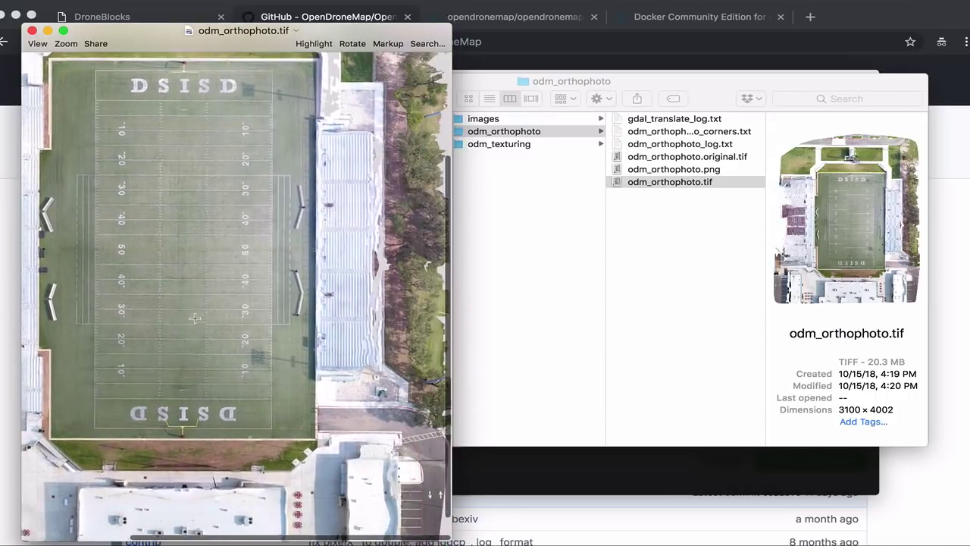
scroll(303, 300, up, 5)
scroll(303, 300, left, 3)
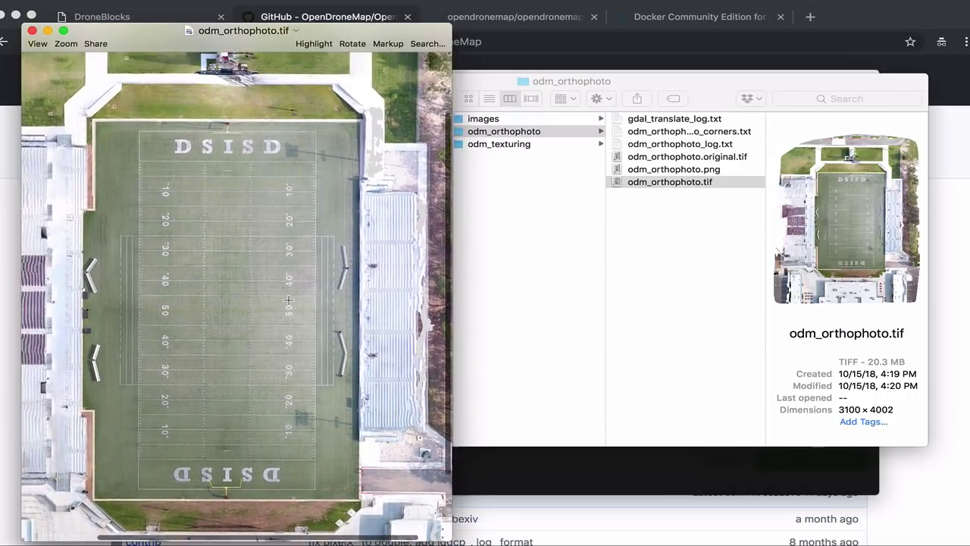
click(561, 292)
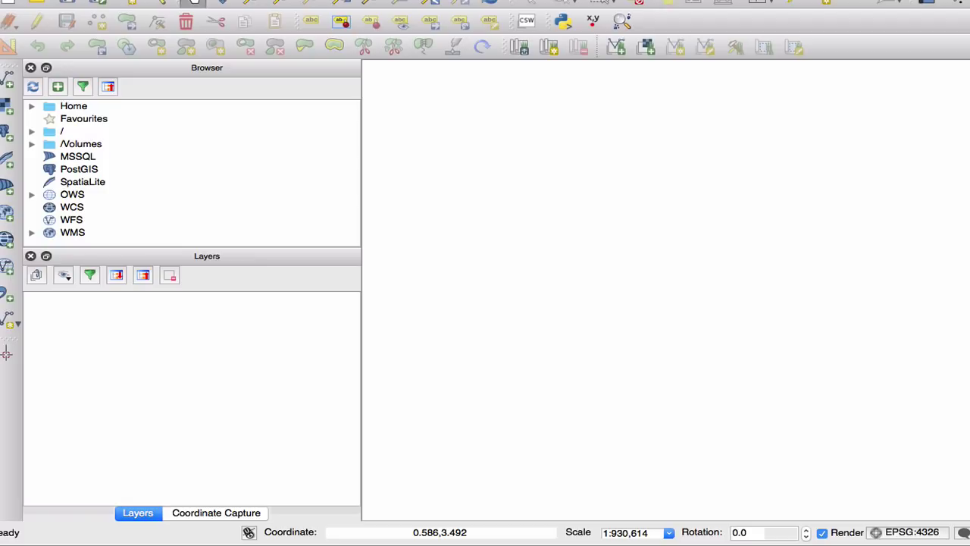
Add the OpenLayers Bing Maps 'Bing Aerial with labels' basemap to the QGIS project
mouse_move(592, 22)
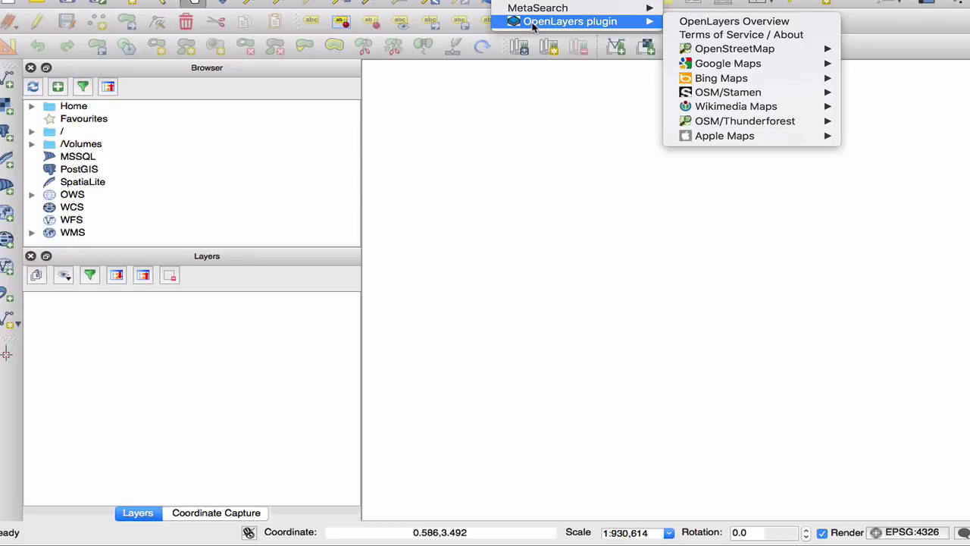
mouse_move(767, 81)
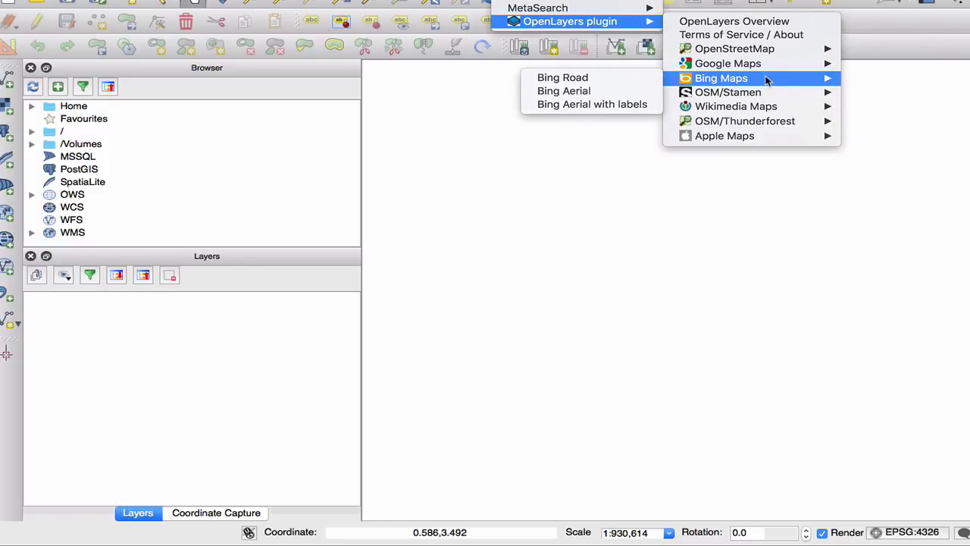
click(617, 106)
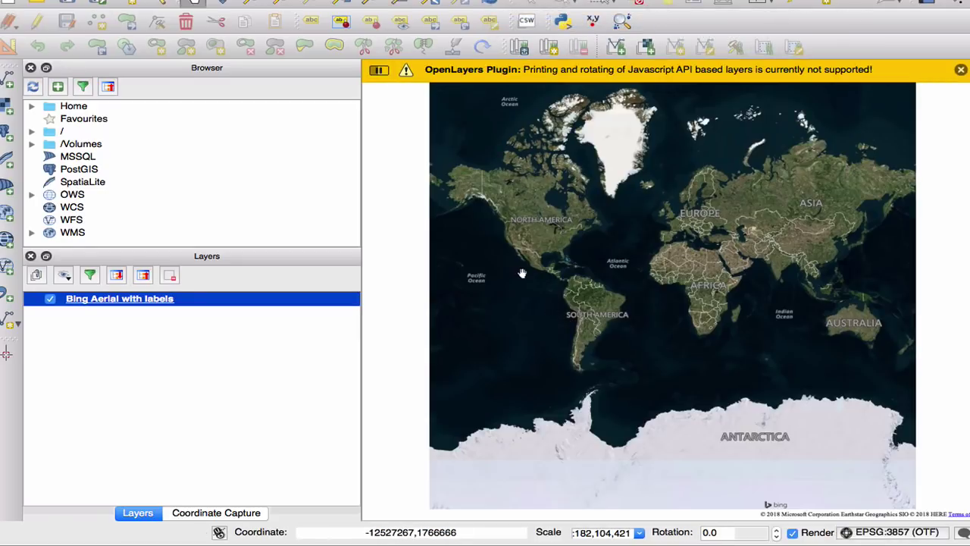
Open odm_orthophoto.tif from Finder in QGIS and zoom the map to its layer extent
key(super+Tab)
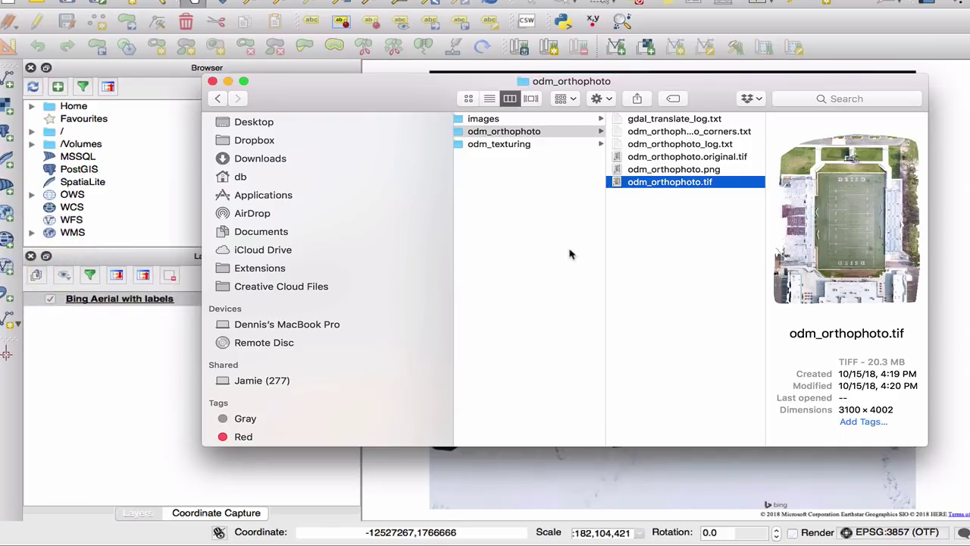
right_click(639, 185)
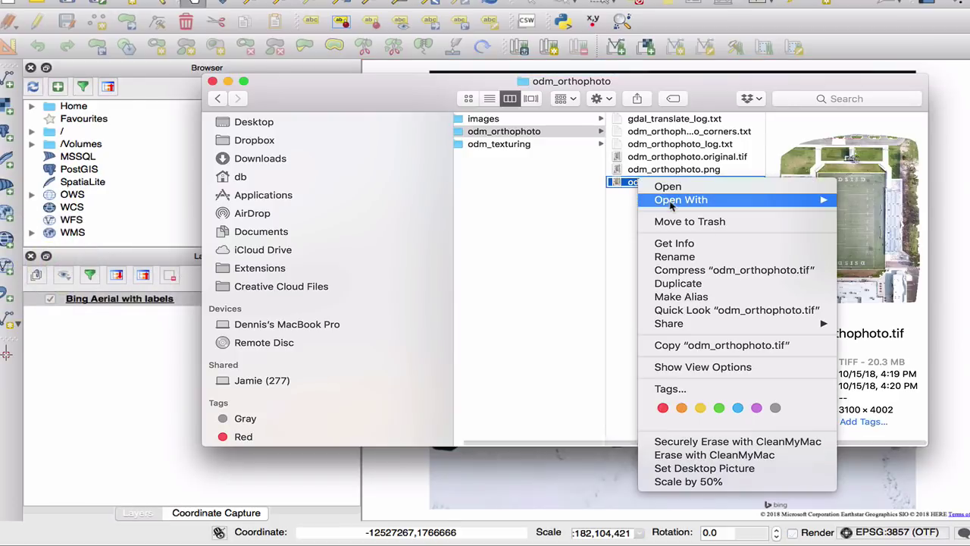
mouse_move(670, 202)
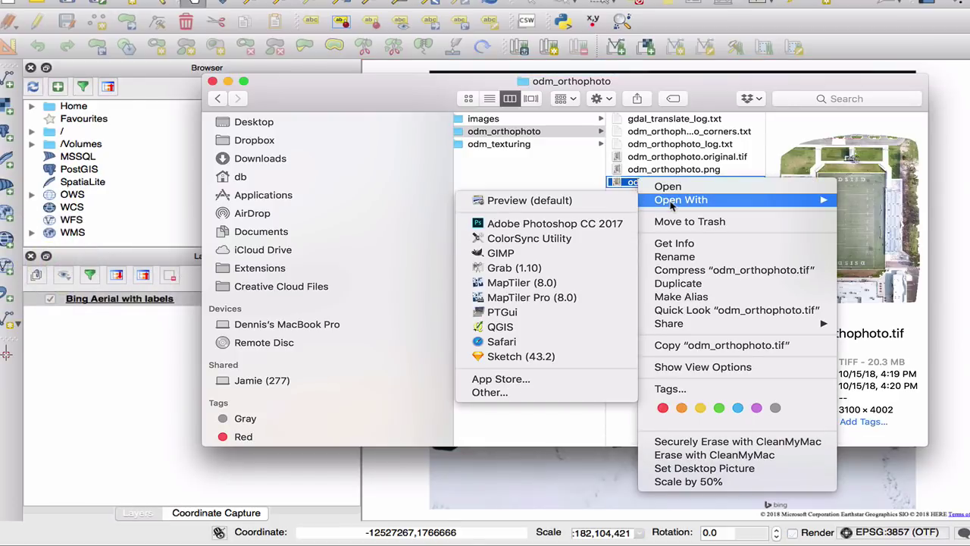
click(541, 327)
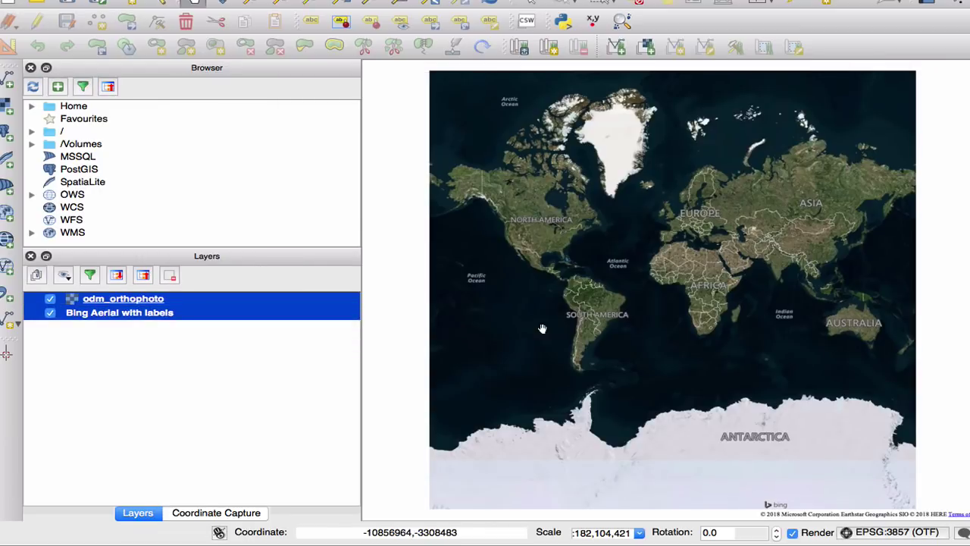
right_click(146, 303)
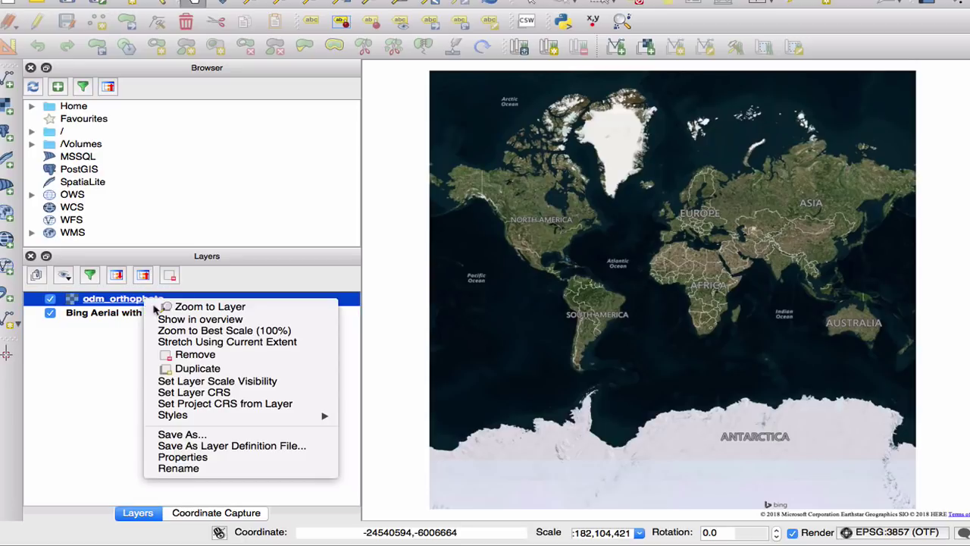
click(206, 308)
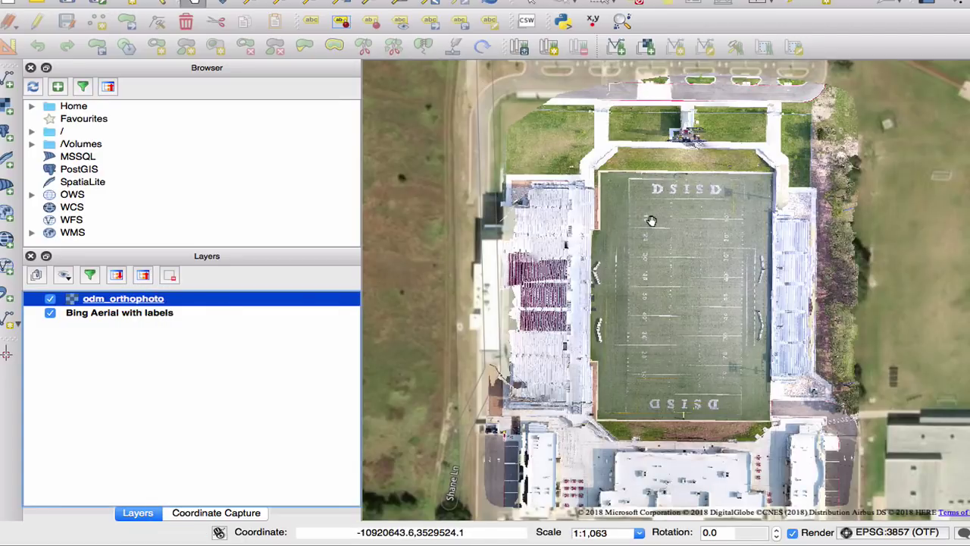
Toggle odm_orthophoto off and on against Bing, then zoom in twice on the yard lines
drag(674, 243, 608, 245)
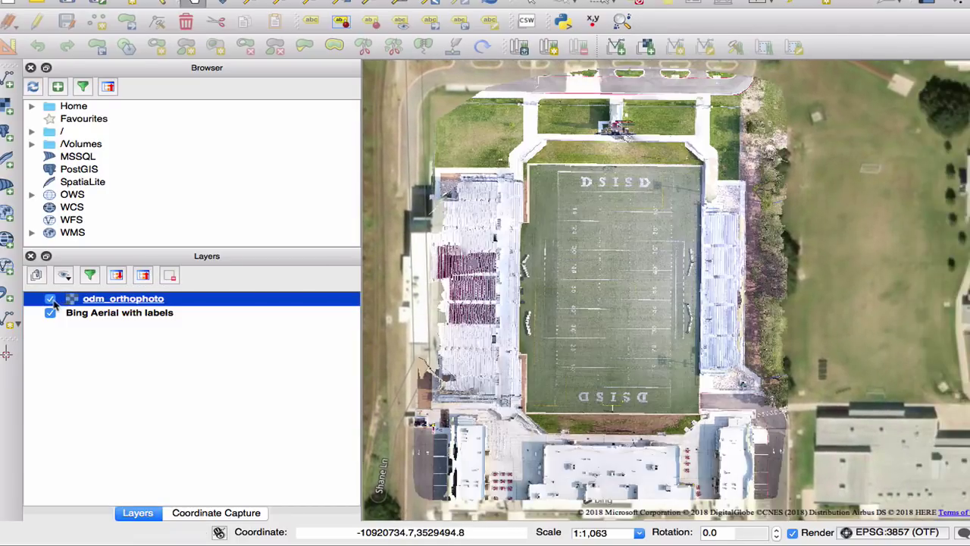
click(50, 299)
click(50, 300)
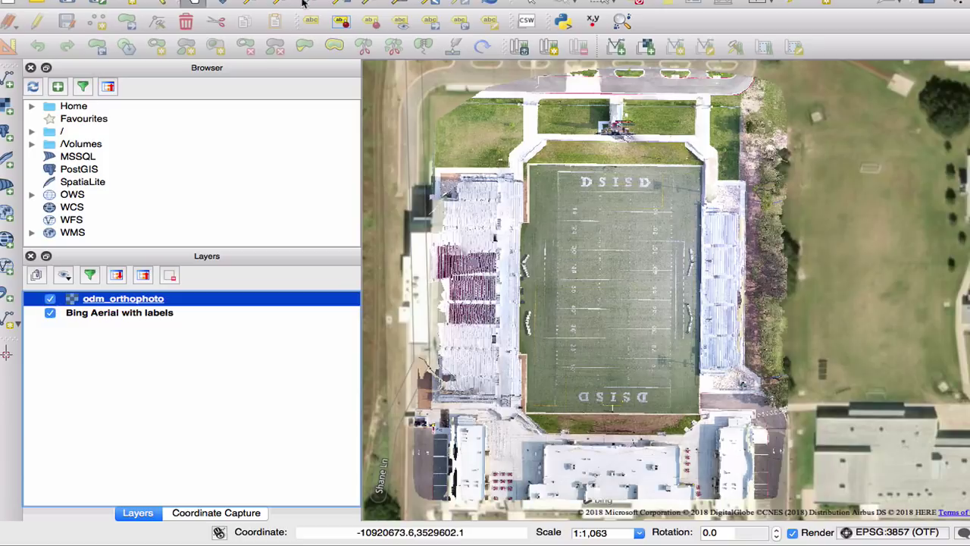
click(260, 3)
click(618, 271)
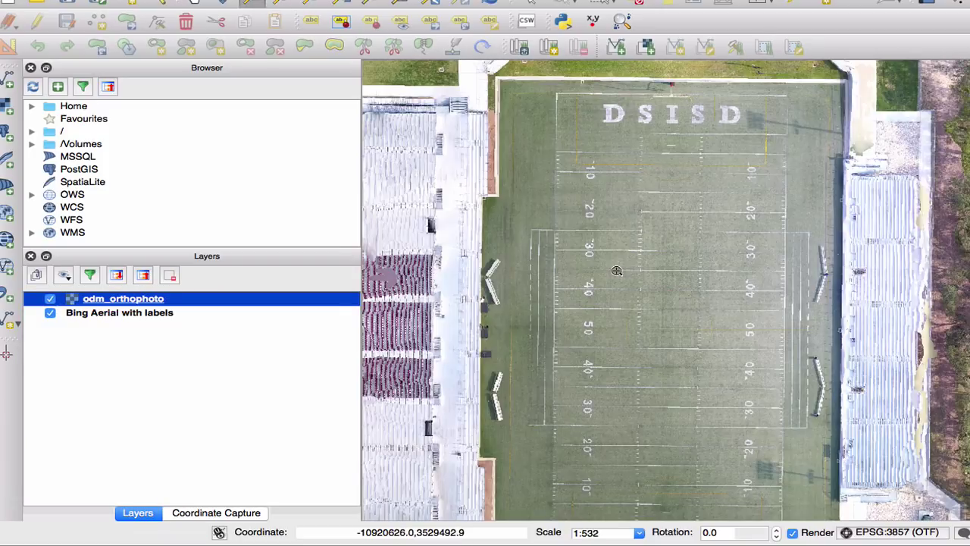
click(616, 270)
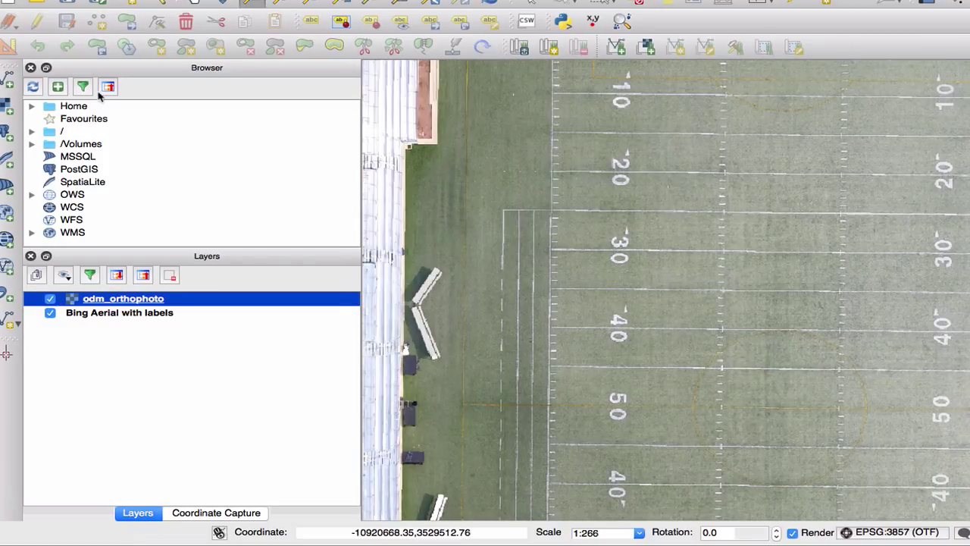
Pan across the field until the DSISD end zone is in view
click(194, 2)
drag(768, 277, 572, 216)
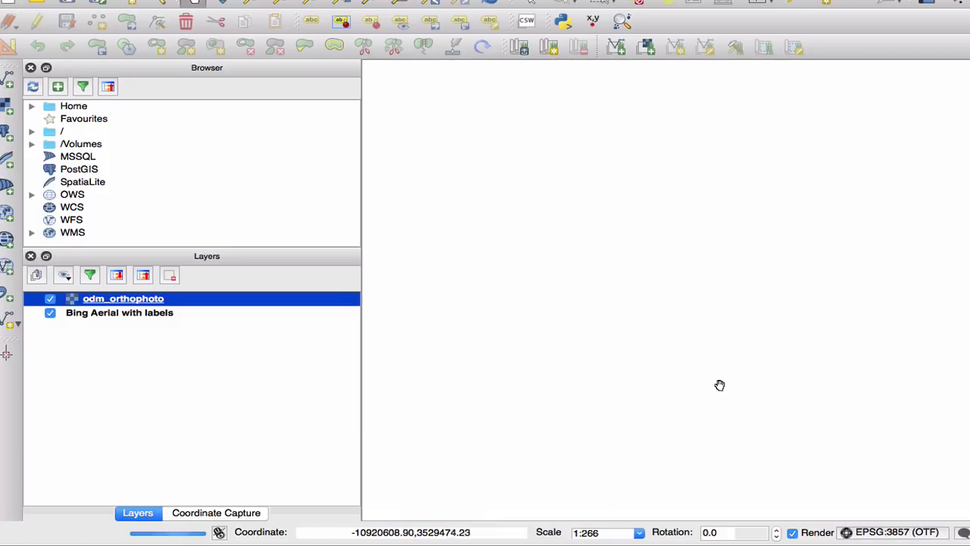
drag(719, 386, 658, 266)
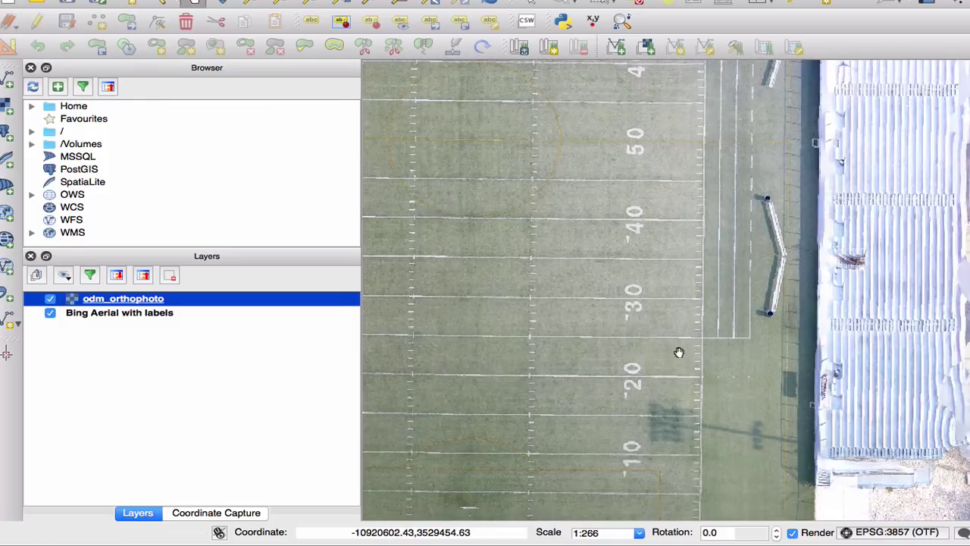
drag(677, 353, 626, 146)
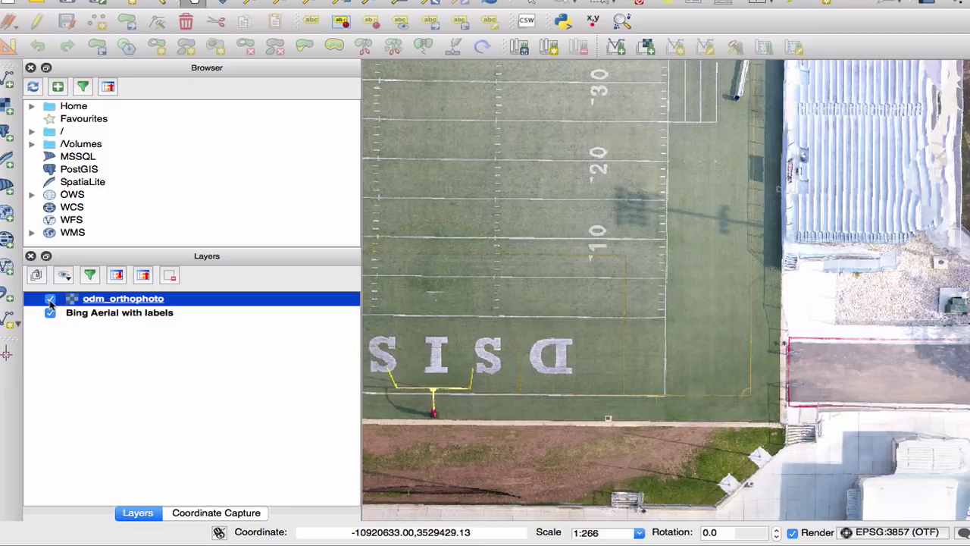
Toggle odm_orthophoto off and on again, then zoom out twice to show the whole stadium
click(50, 300)
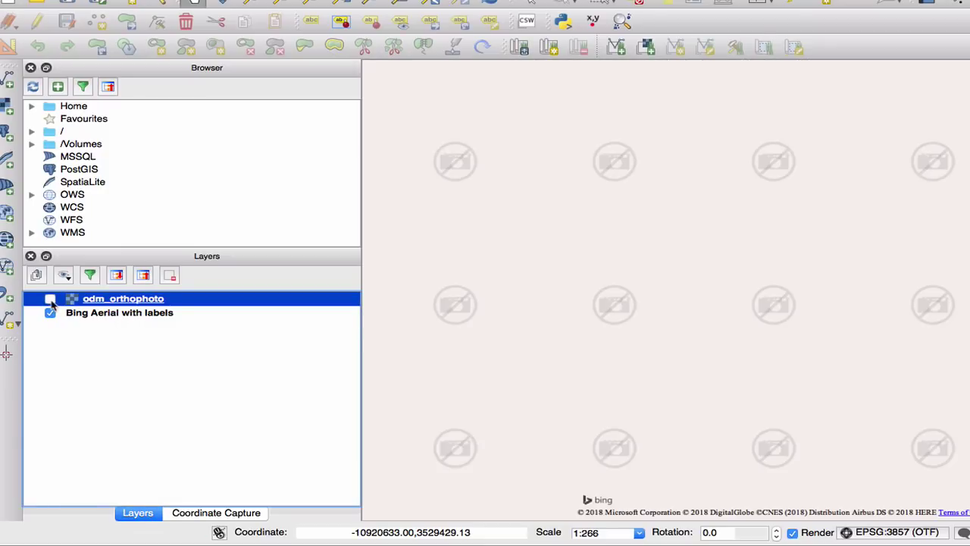
click(50, 299)
click(282, 3)
click(576, 212)
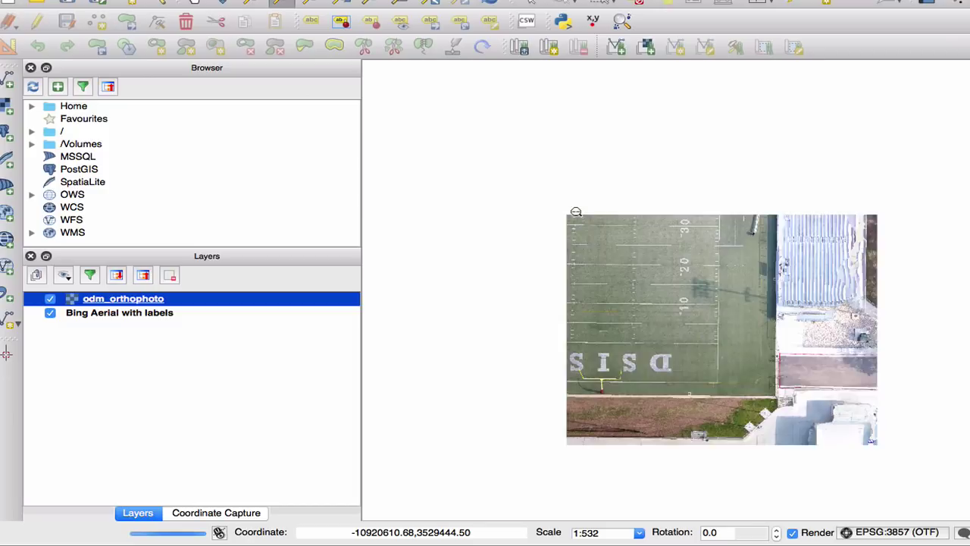
click(576, 213)
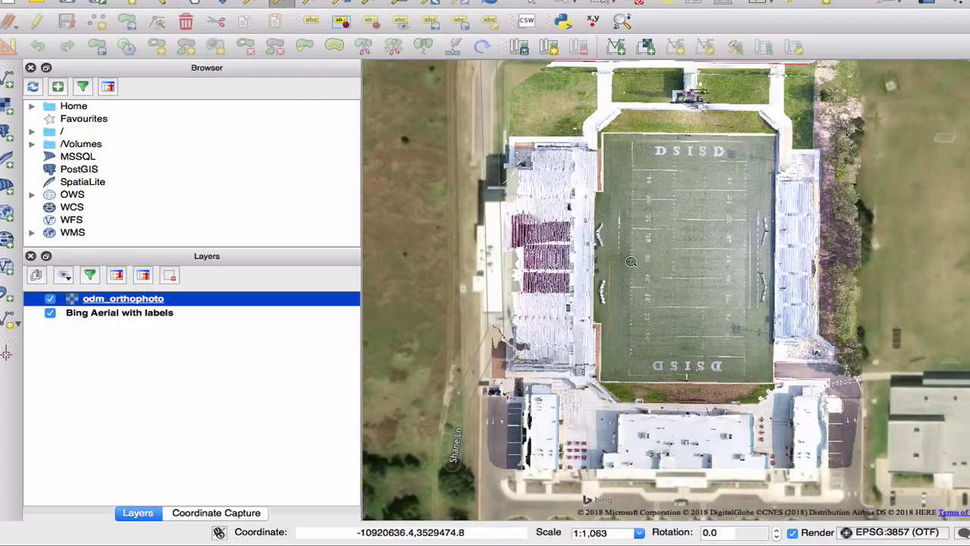
Toggle odm_orthophoto off and on, and pan north and south of the stadium comparing with Bing
drag(690, 277, 595, 200)
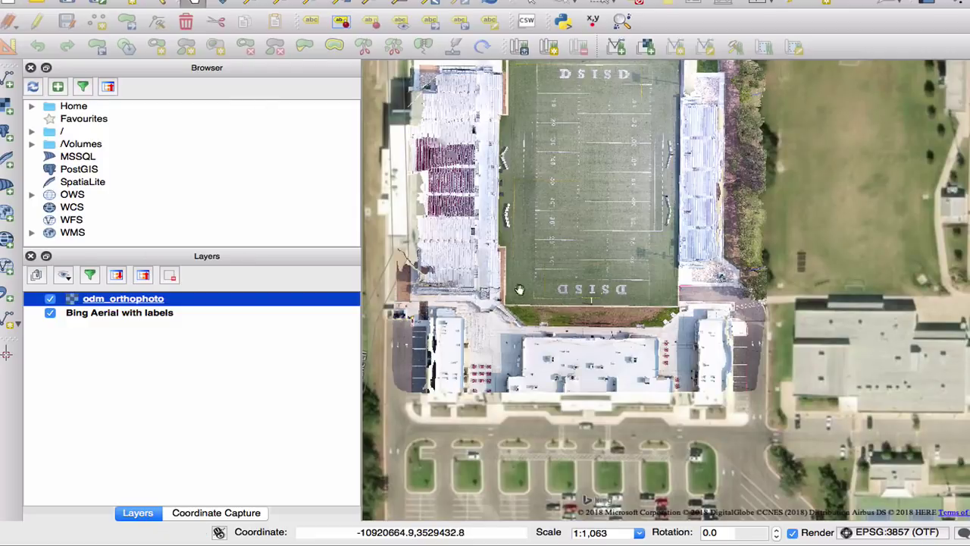
click(50, 298)
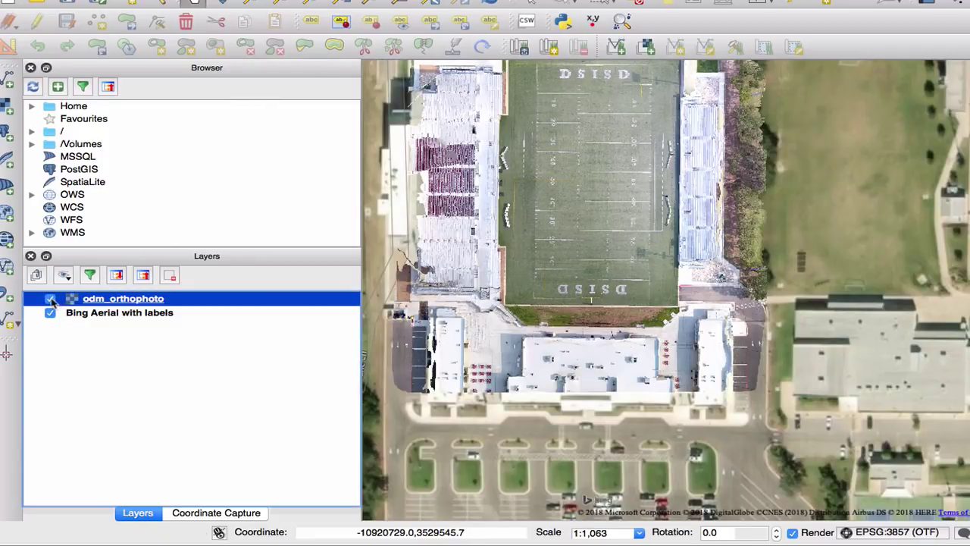
click(50, 298)
drag(612, 189, 626, 275)
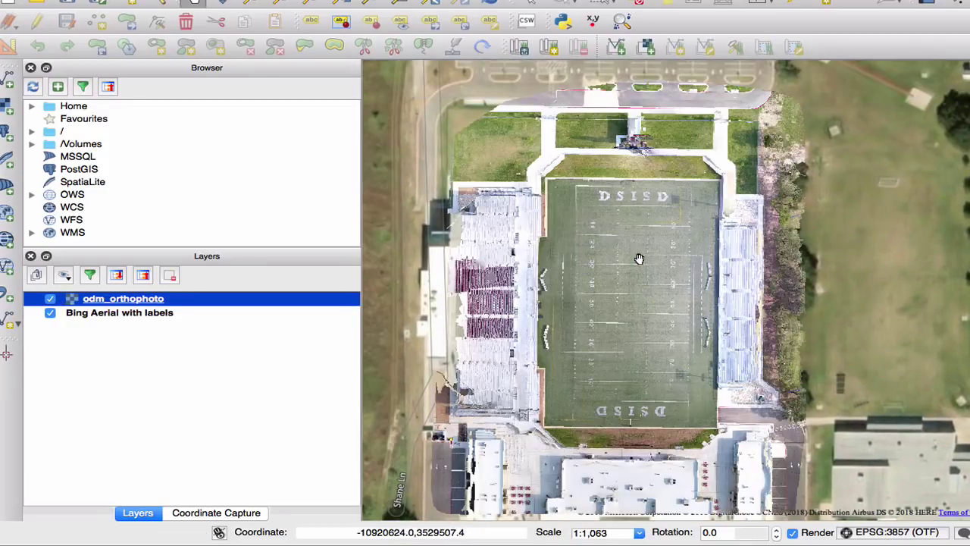
drag(643, 258, 605, 163)
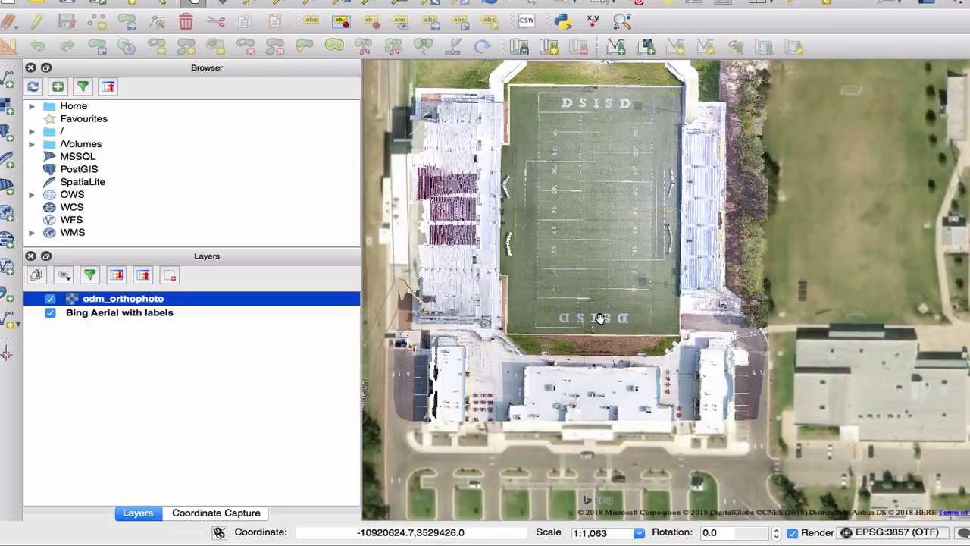
drag(599, 318, 629, 383)
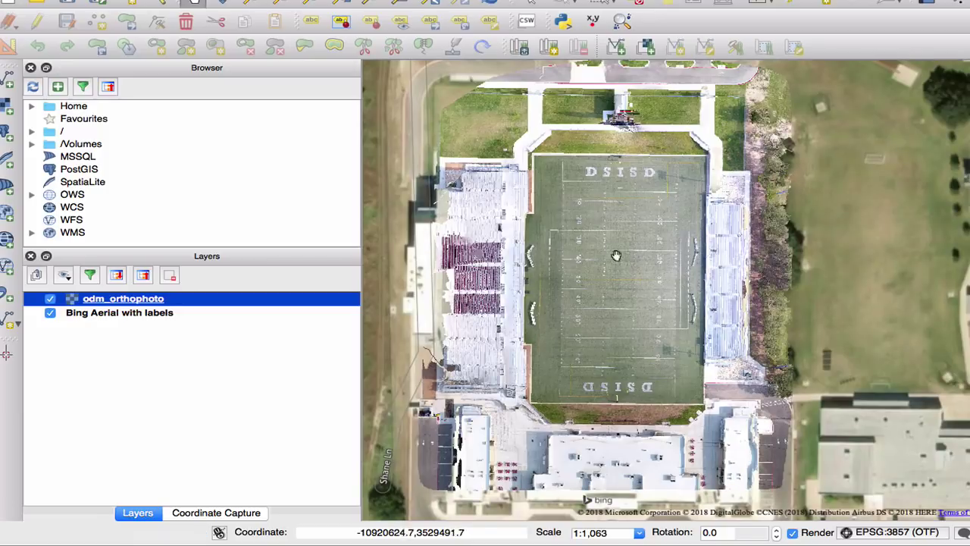
drag(617, 254, 643, 272)
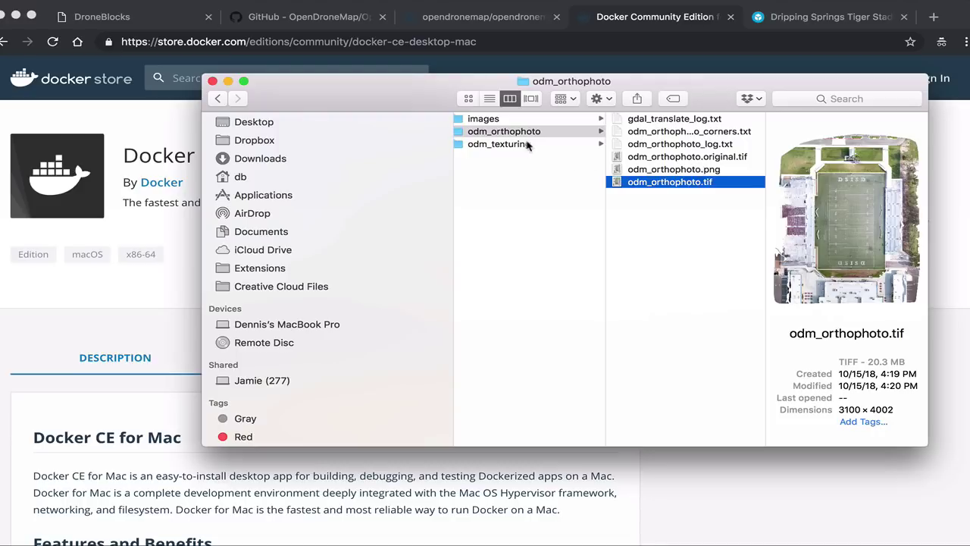
Preview odm_textured_model_geo.obj and material0003–0005 textures in odm_texturing, then open the Sketchfab model page
click(528, 145)
drag(706, 103, 657, 106)
click(666, 151)
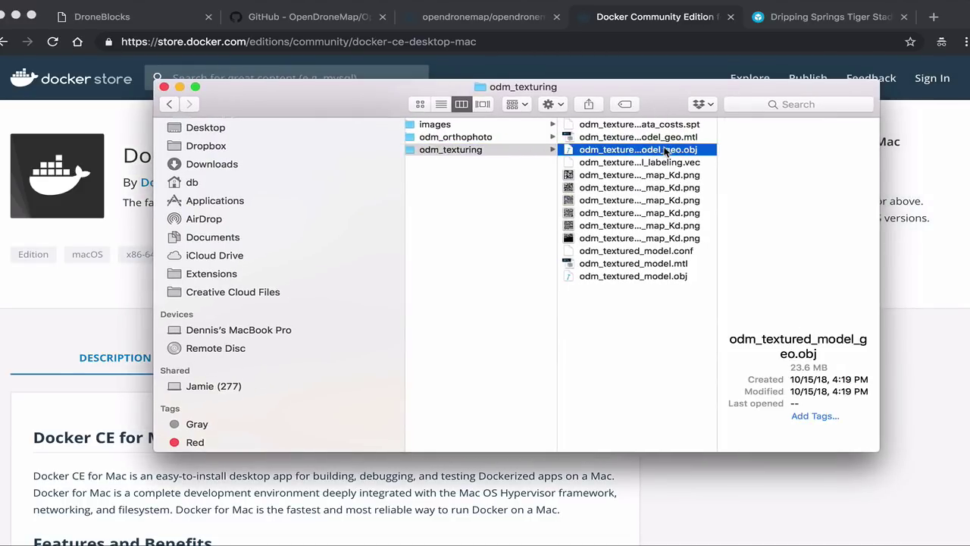
click(642, 201)
click(689, 213)
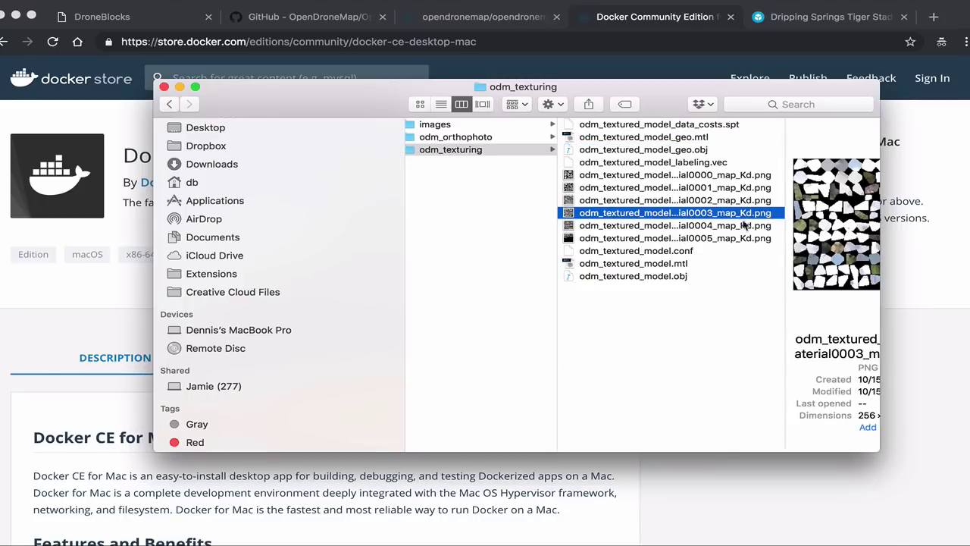
click(665, 227)
click(665, 239)
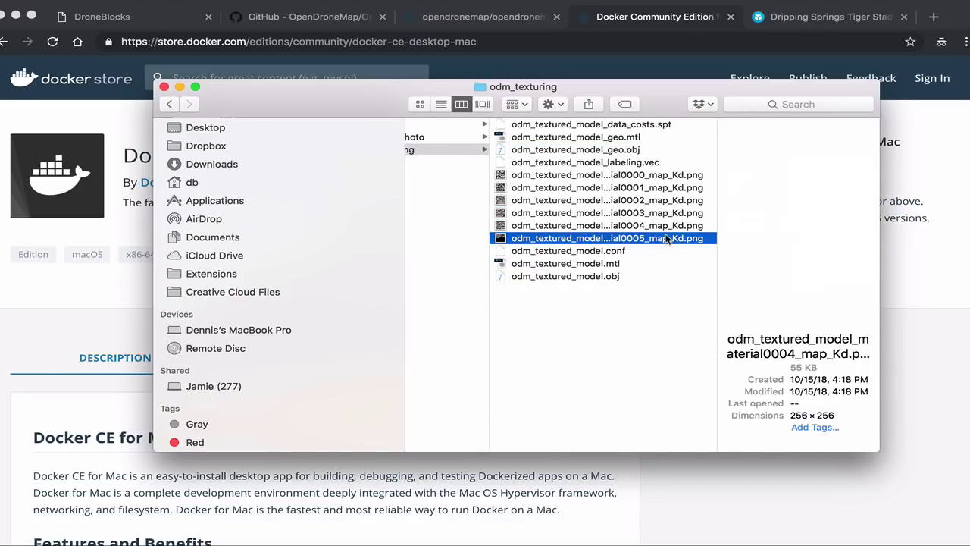
key(super+Tab)
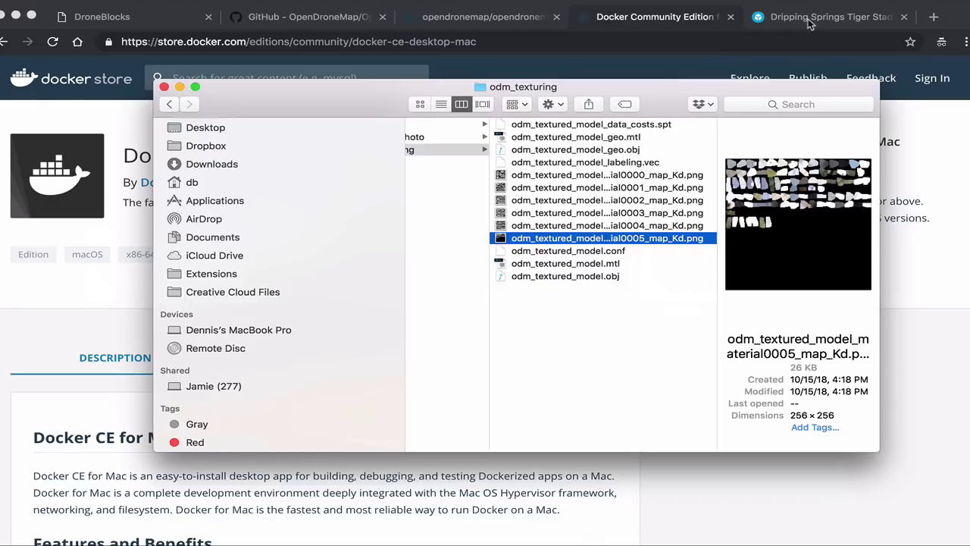
click(809, 21)
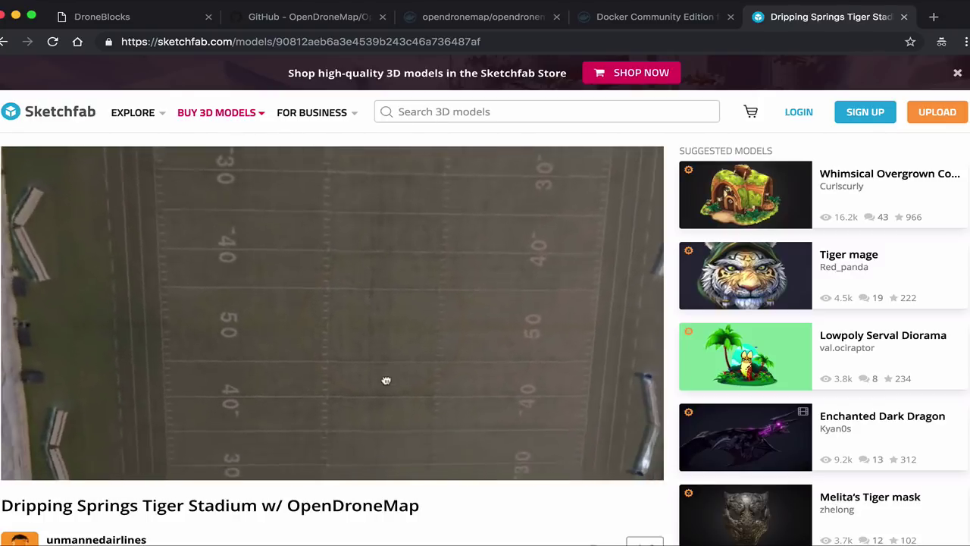
Zoom and orbit the Sketchfab stadium model from overhead to an oblique view
scroll(387, 303, down, 5)
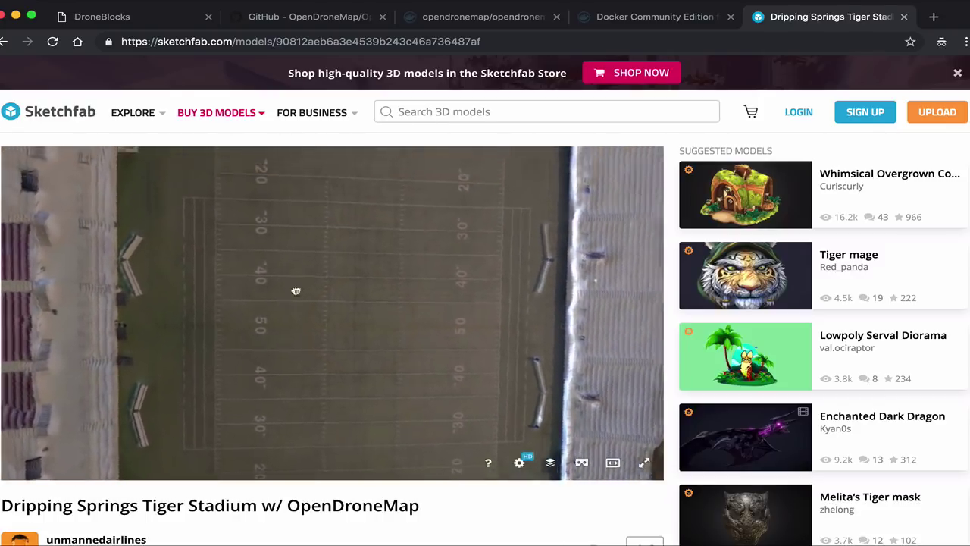
drag(296, 292, 392, 184)
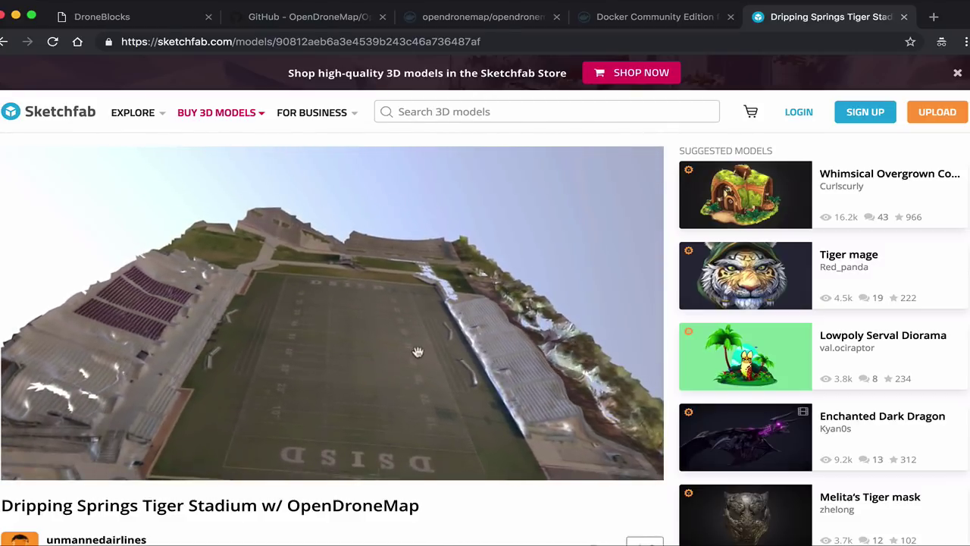
drag(381, 351, 411, 373)
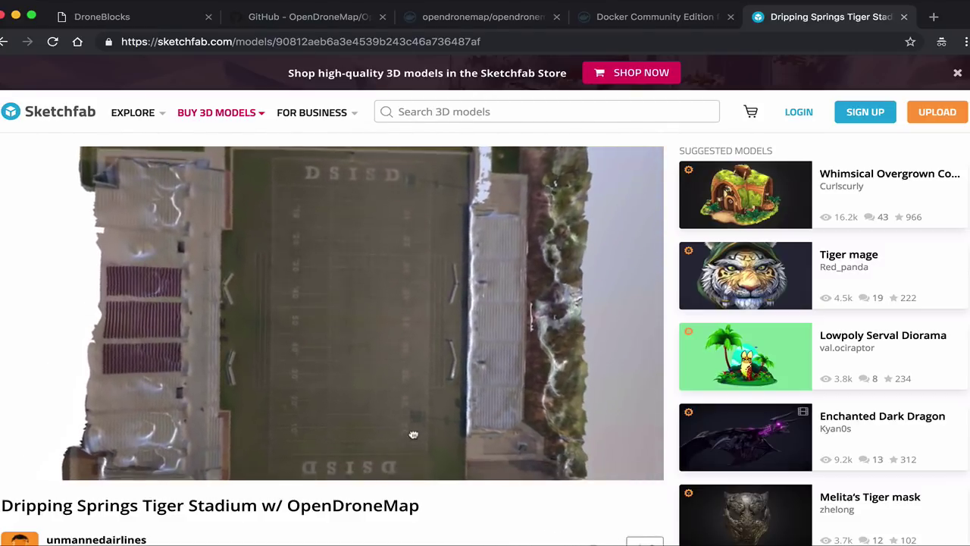
Look through the DroneBlocks mission and GitHub OpenDroneMap pages, then return to QGIS
key(super+1)
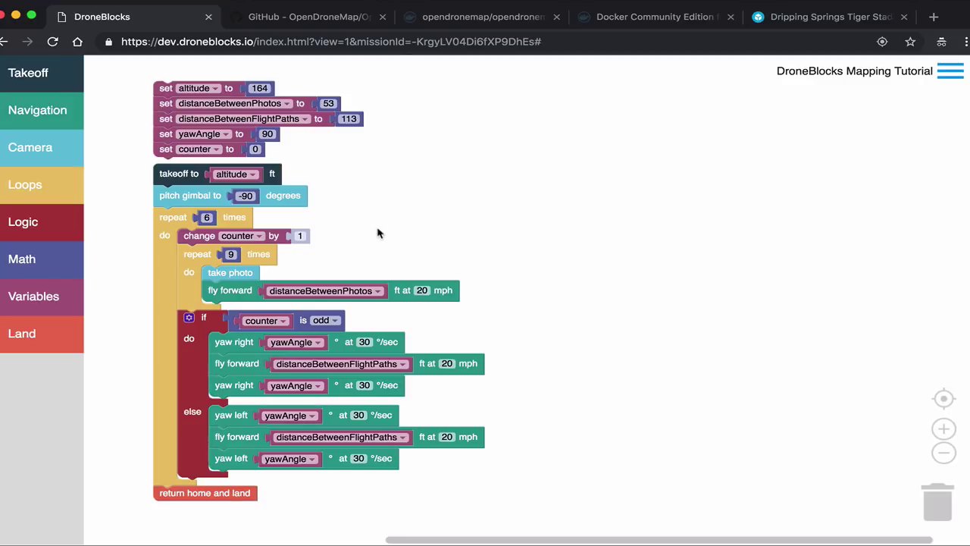
key(ctrl+Tab)
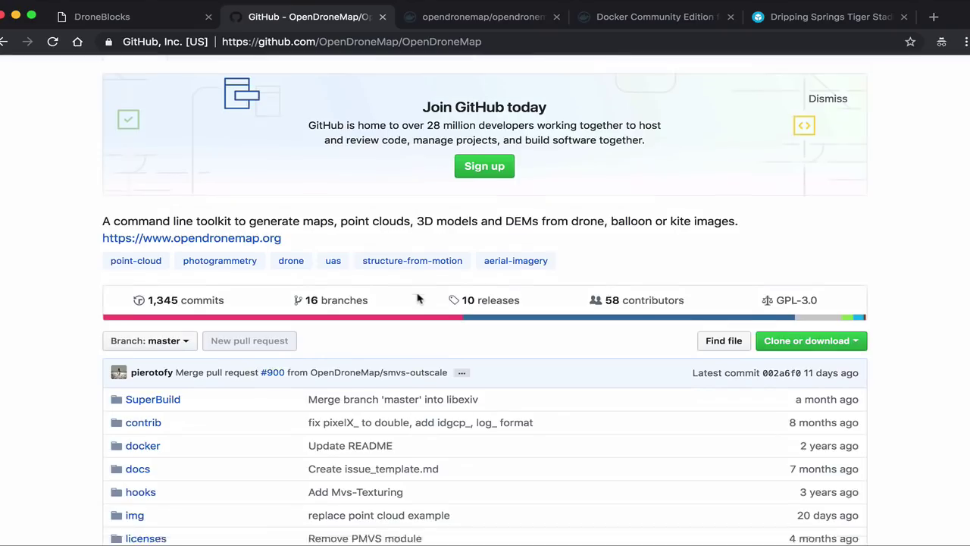
scroll(418, 298, down, 5)
scroll(418, 298, up, 3)
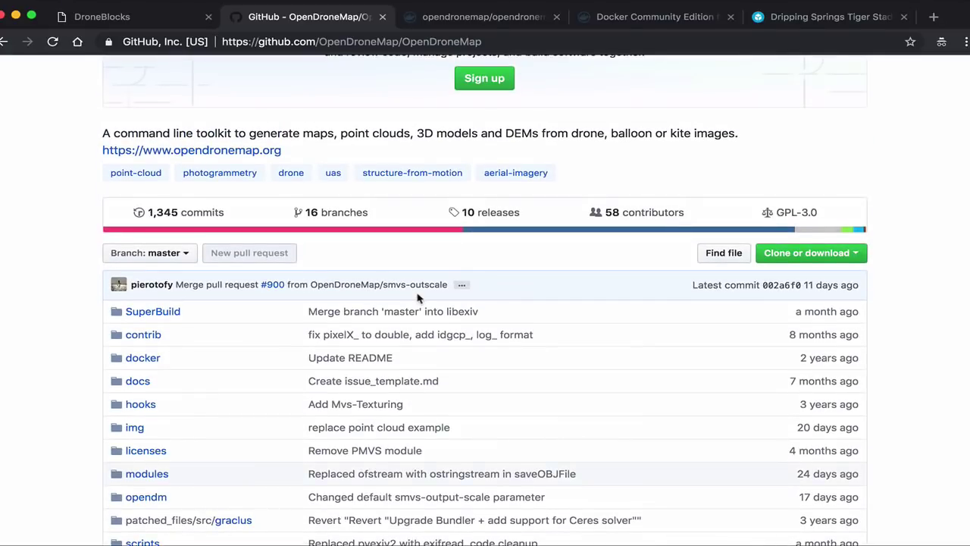
key(super+Tab)
key(super+Tab)
key(super+Tab)
key(super+Tab)
key(super+Tab)
key(super+Tab)
Pan the QGIS orthophoto view of the field, then return to Sketchfab and orbit the model
key(Escape)
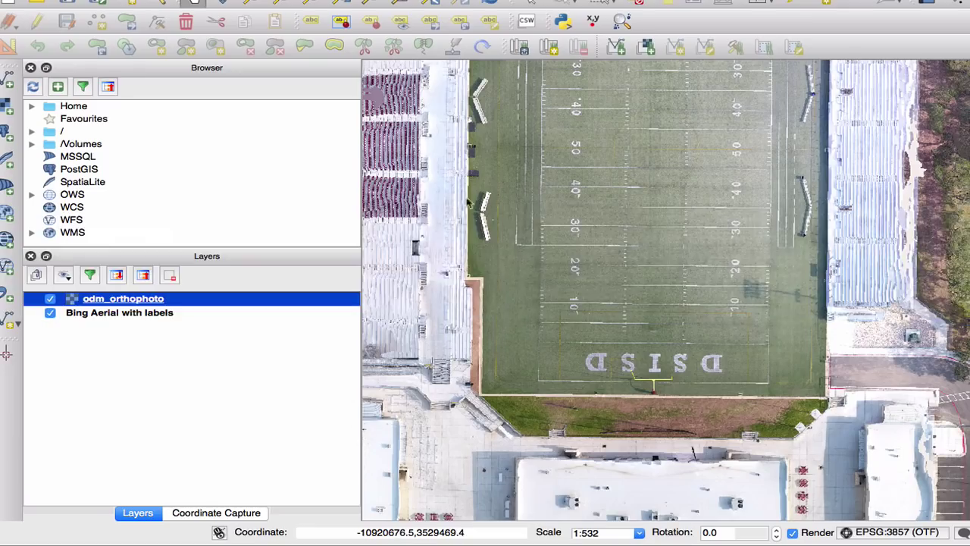
drag(656, 301, 721, 406)
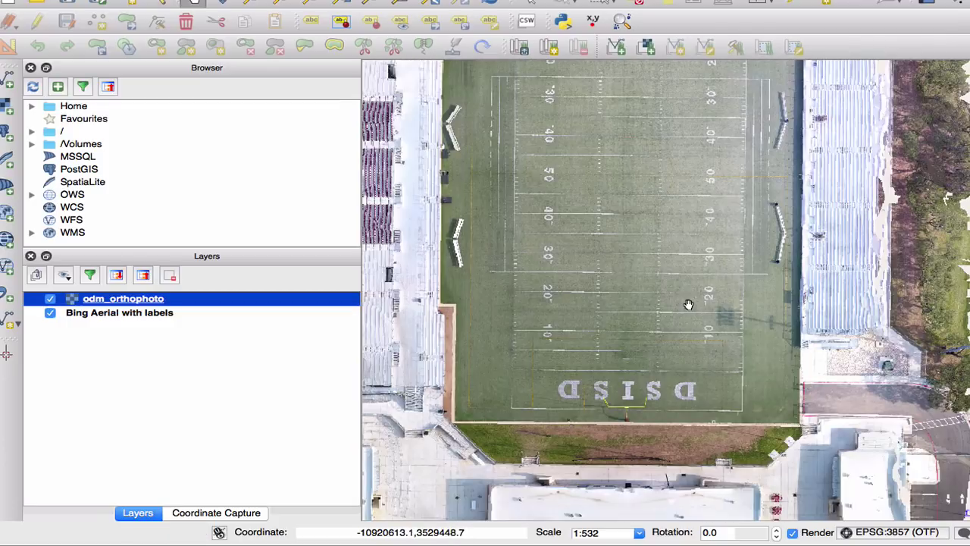
key(super+Tab)
mouse_move(341, 378)
mouse_down()
mouse_move(382, 353)
mouse_move(416, 399)
mouse_move(423, 381)
mouse_move(427, 398)
mouse_up()
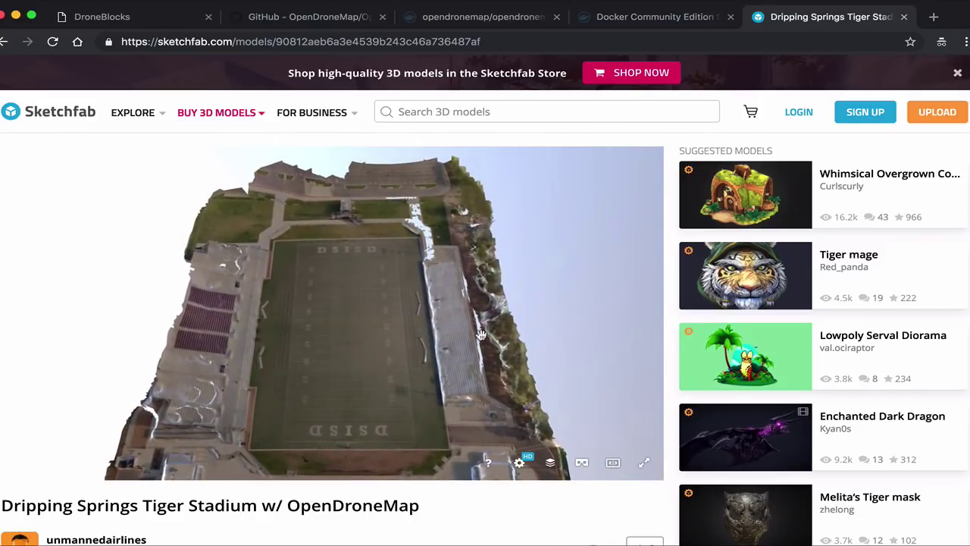
Orbit the stadium model to a low oblique angle and zoom in toward the field
drag(467, 335, 475, 313)
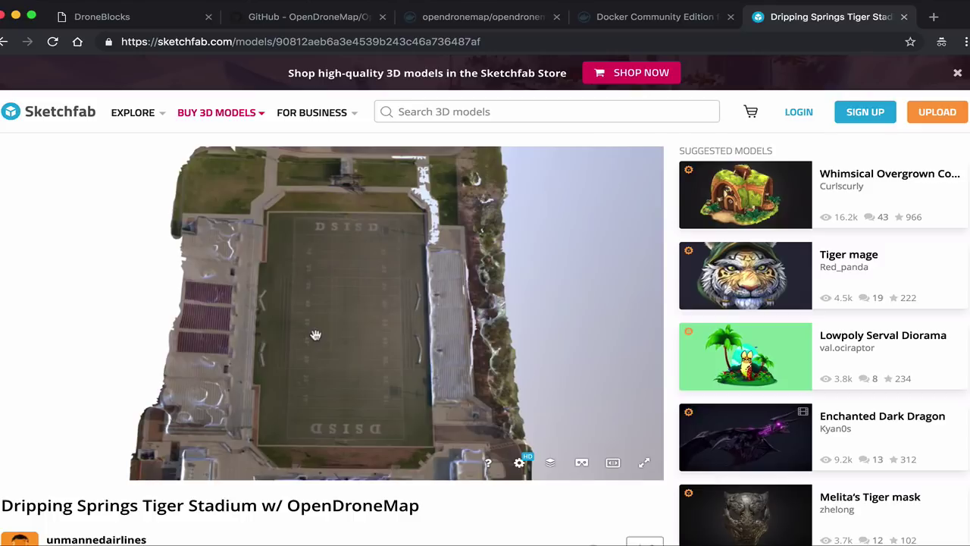
drag(348, 361, 364, 317)
scroll(364, 316, up, 5)
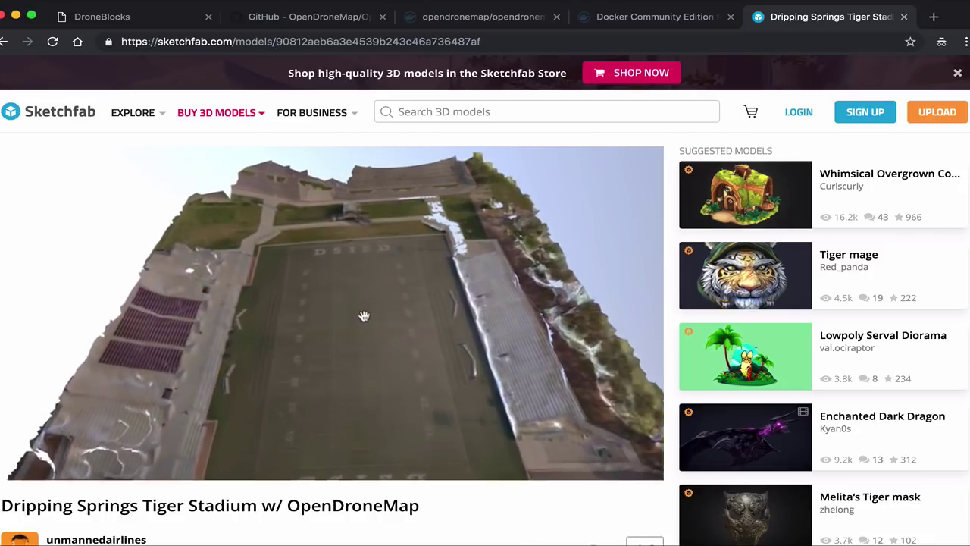
scroll(364, 316, up, 4)
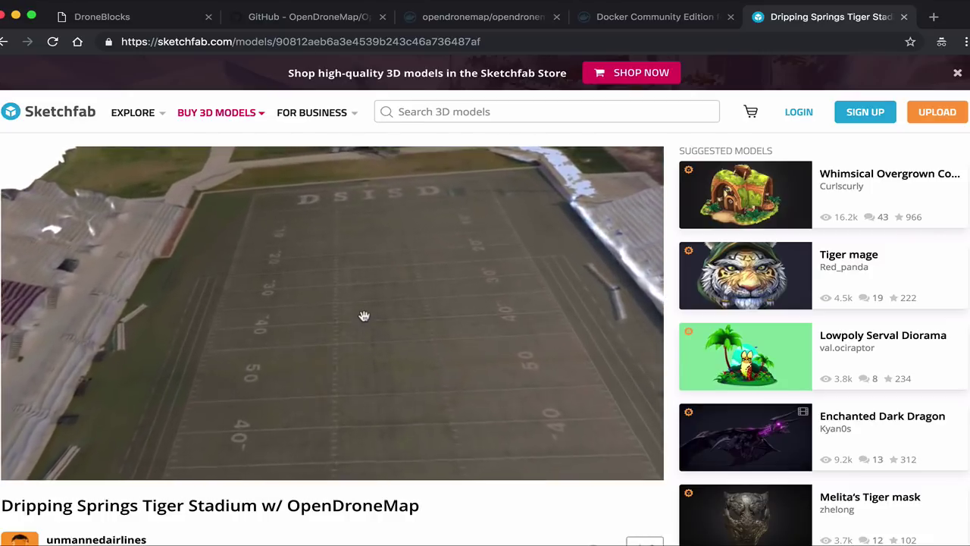